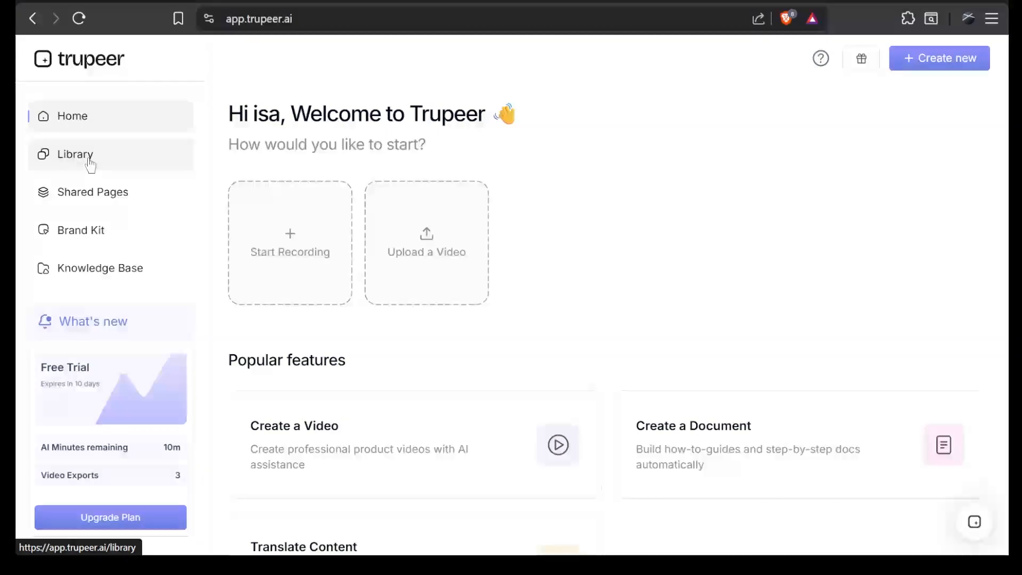
# Step: Open the extension's web store page from the Quick guide's Step 1 link and check the browser's installed extensions
pyautogui.click(118, 234)
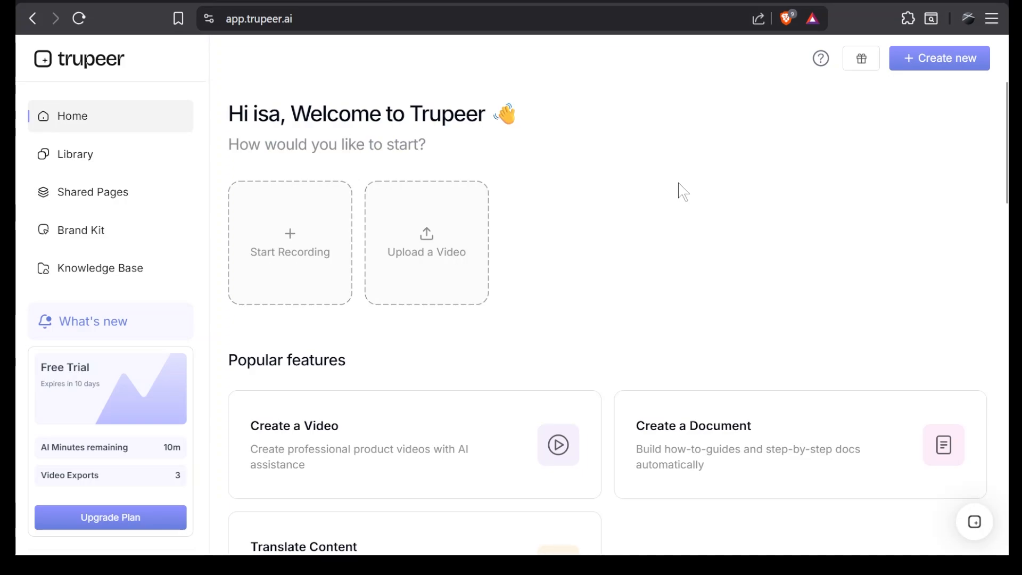
pyautogui.scroll(-2, 683, 192)
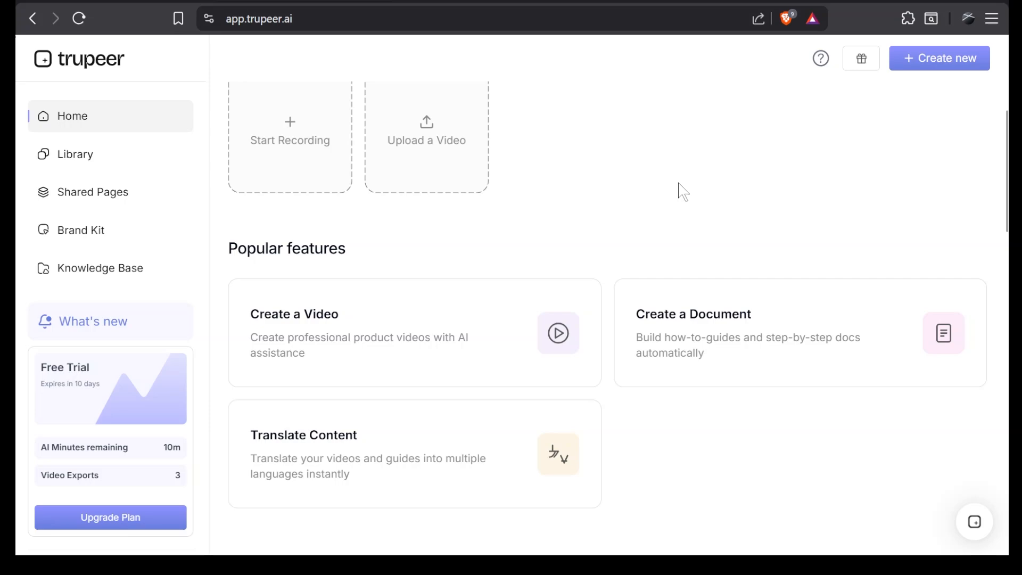
pyautogui.scroll(-7, 683, 191)
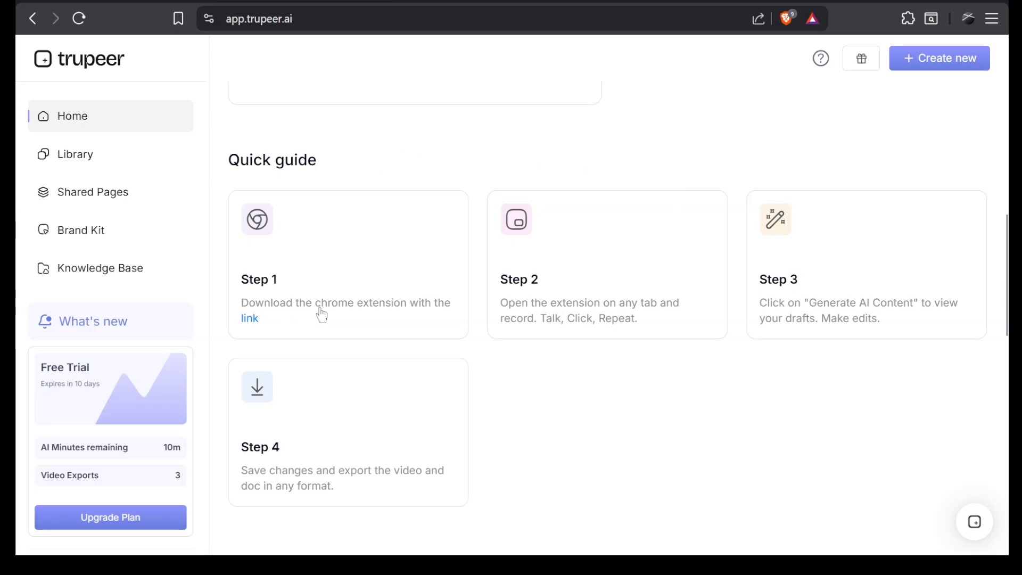
pyautogui.click(250, 320)
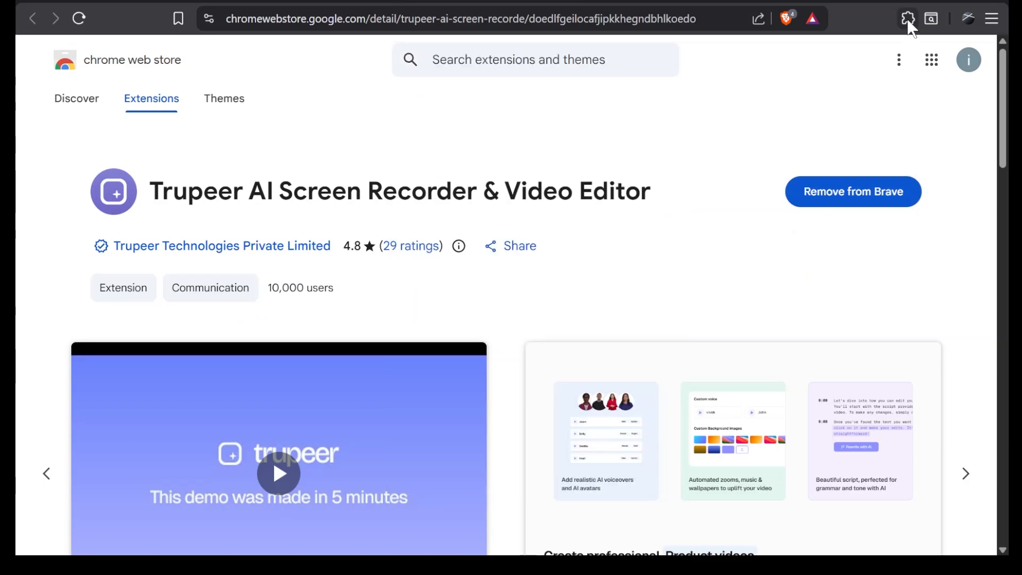
pyautogui.click(908, 18)
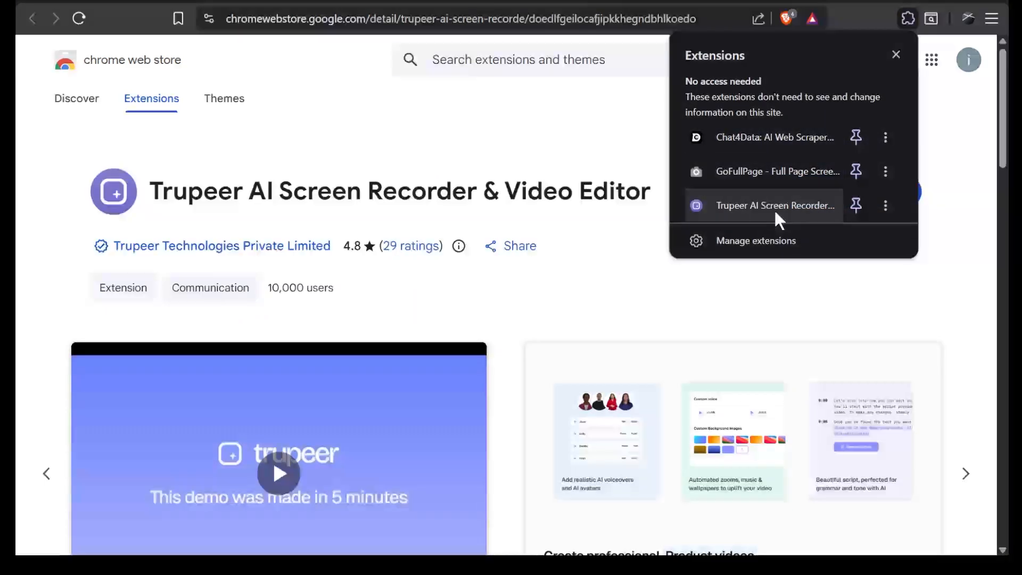
pyautogui.click(790, 296)
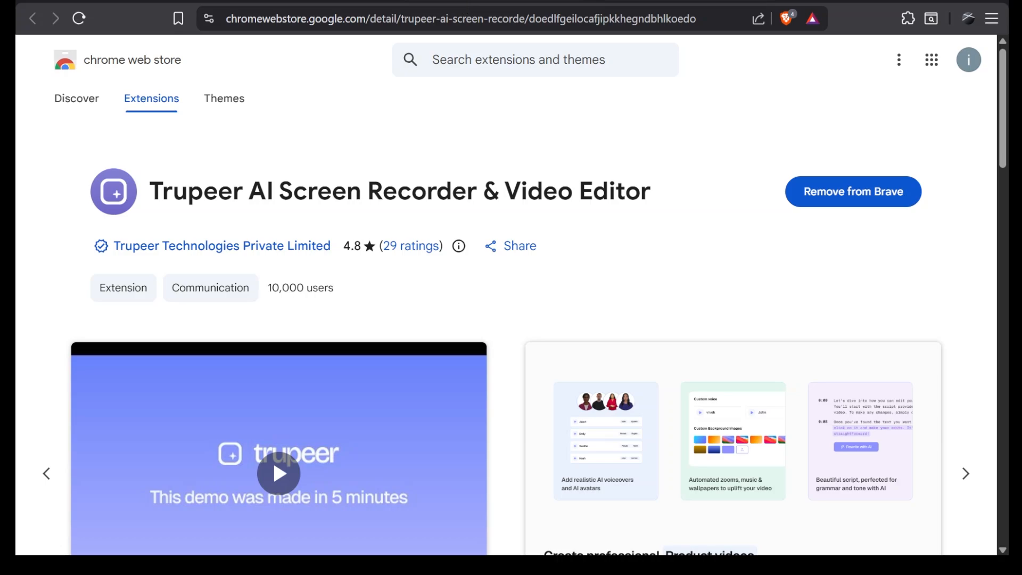
# Step: Switch to the Slack page, launch the Trupeer AI Screen Recorder extension and allow it to use the microphone
pyautogui.click(628, 2)
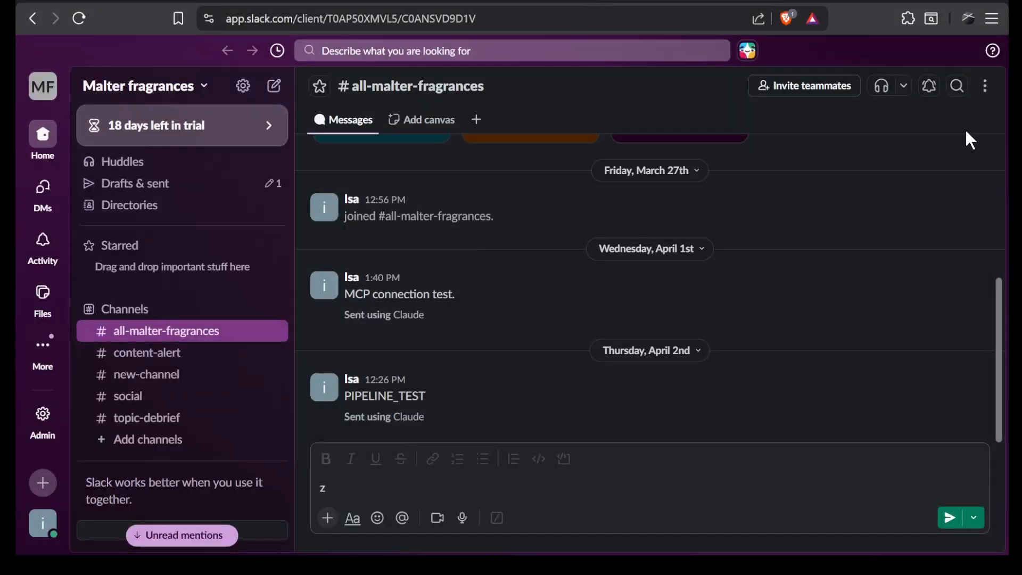
pyautogui.click(908, 17)
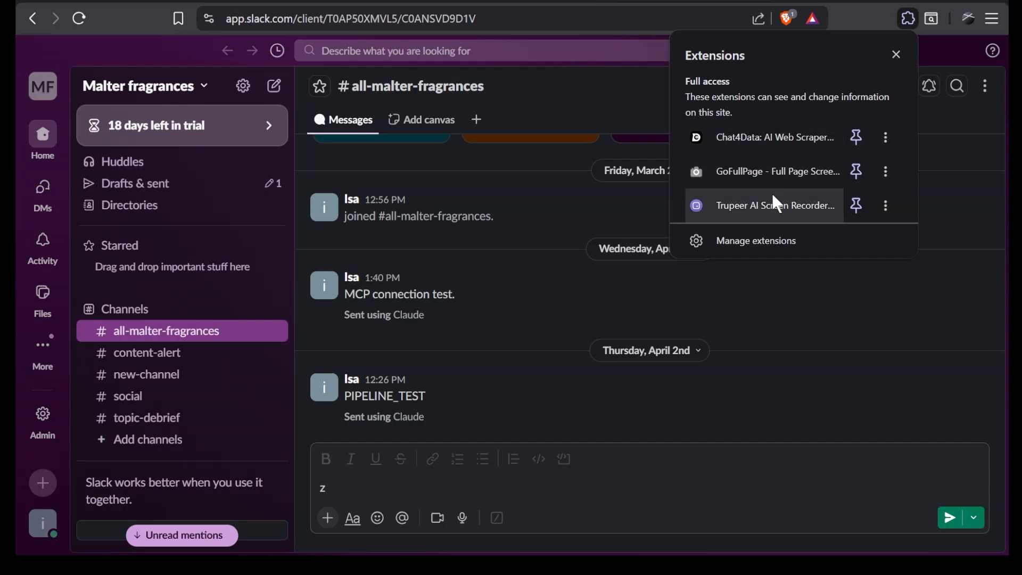
pyautogui.click(751, 204)
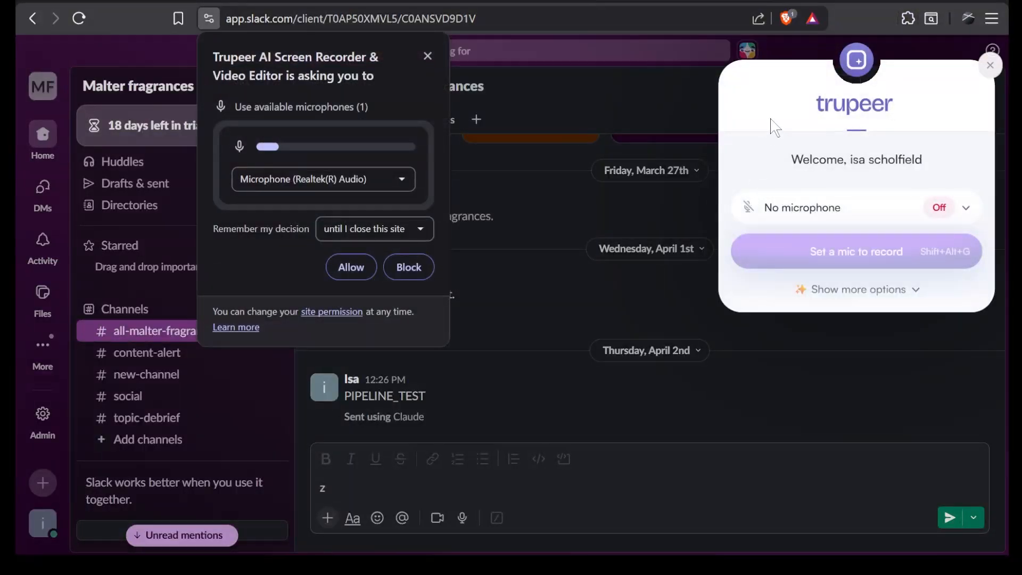
pyautogui.click(353, 264)
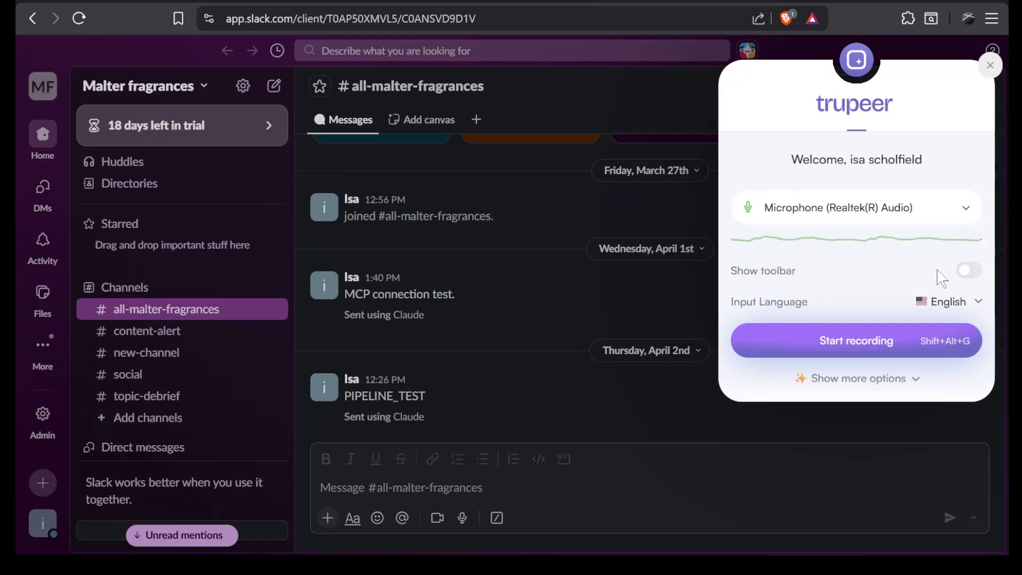
# Step: Enable the recorder's Show toolbar option and clear the stray text from the Slack message box
pyautogui.click(969, 271)
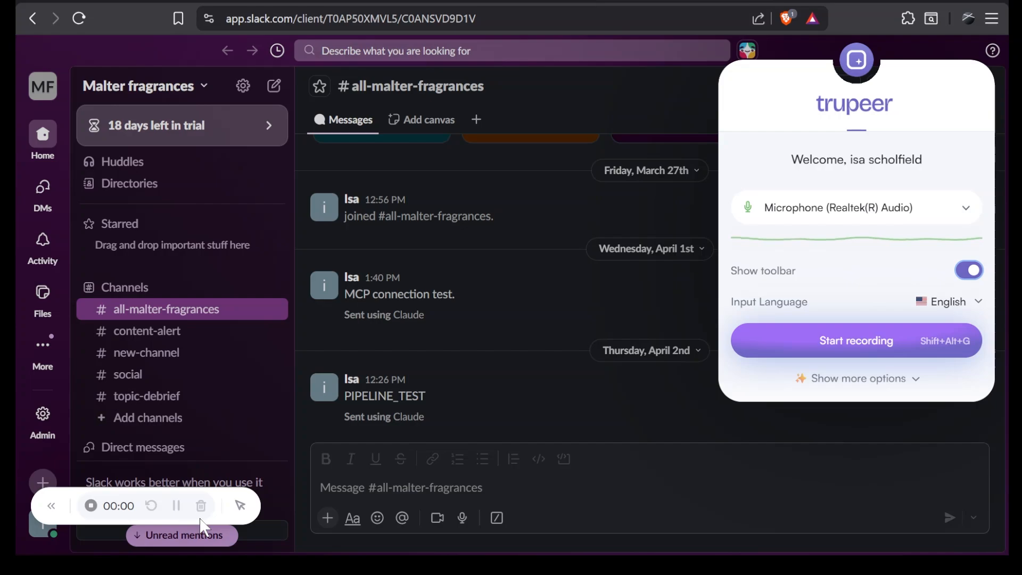
pyautogui.write('zz')
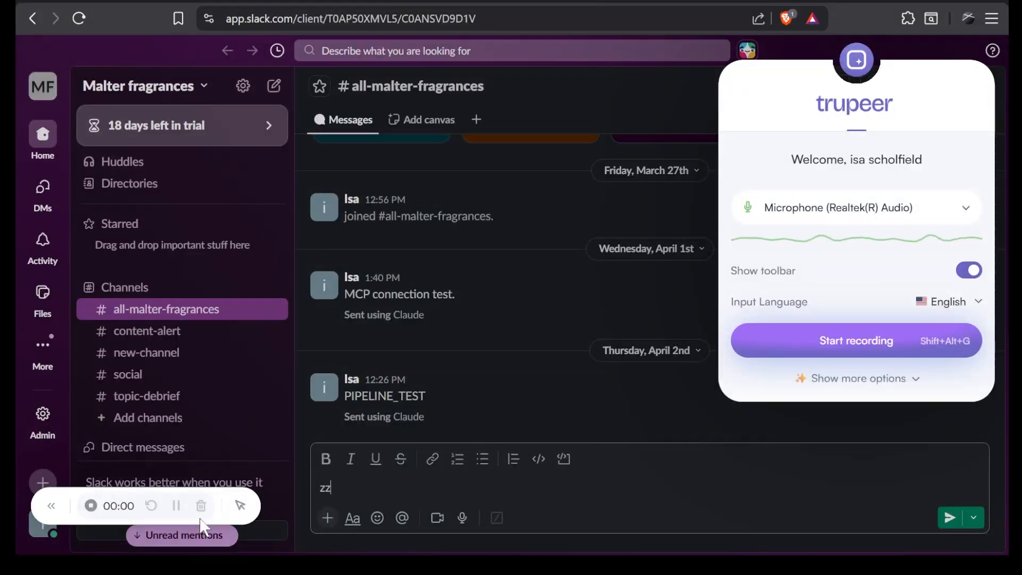
pyautogui.press('BackSpace')
pyautogui.press('BackSpace')
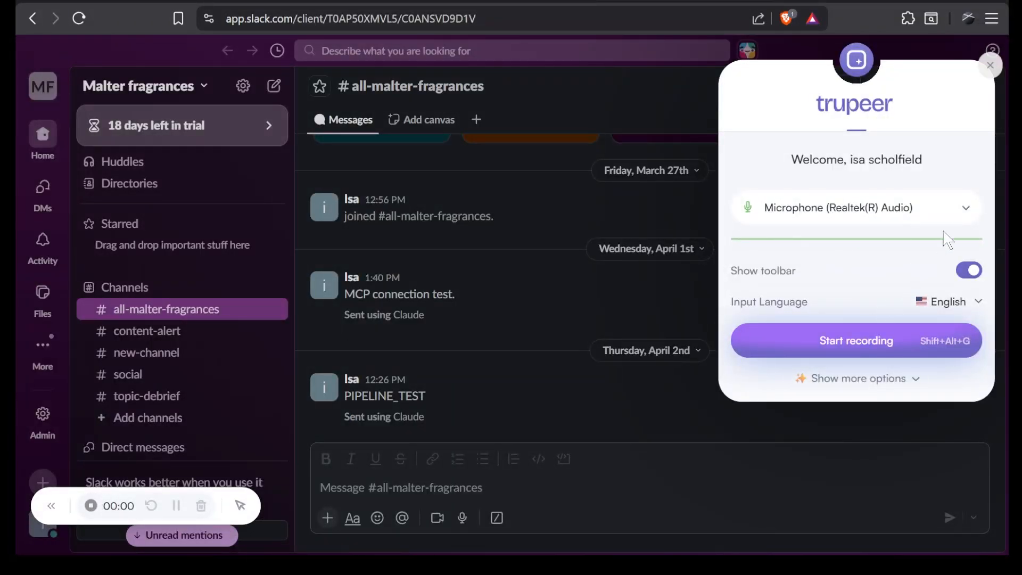
# Step: Start a recording that shares the all-malter-fragrances Slack browser tab
pyautogui.click(861, 341)
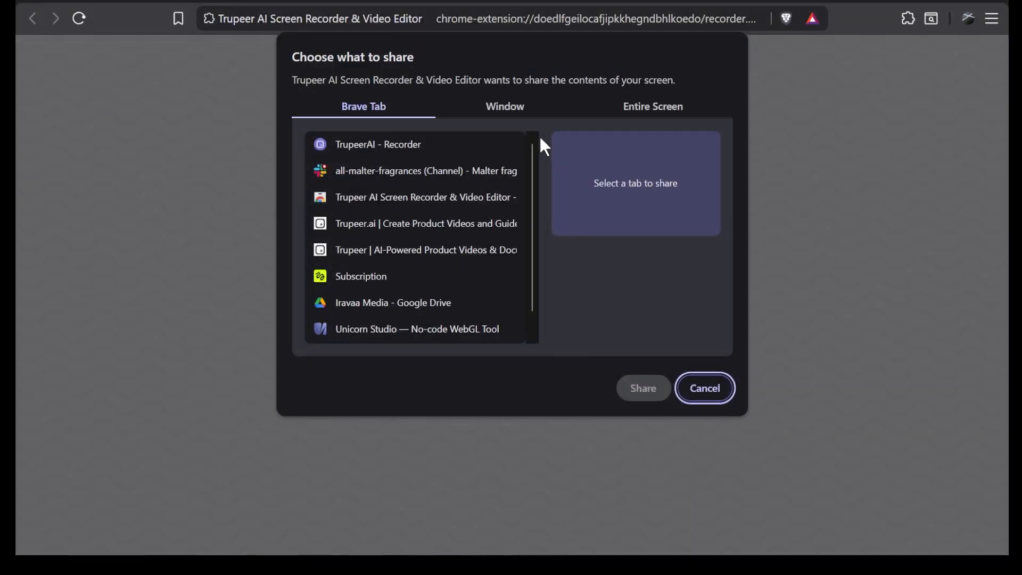
pyautogui.click(447, 183)
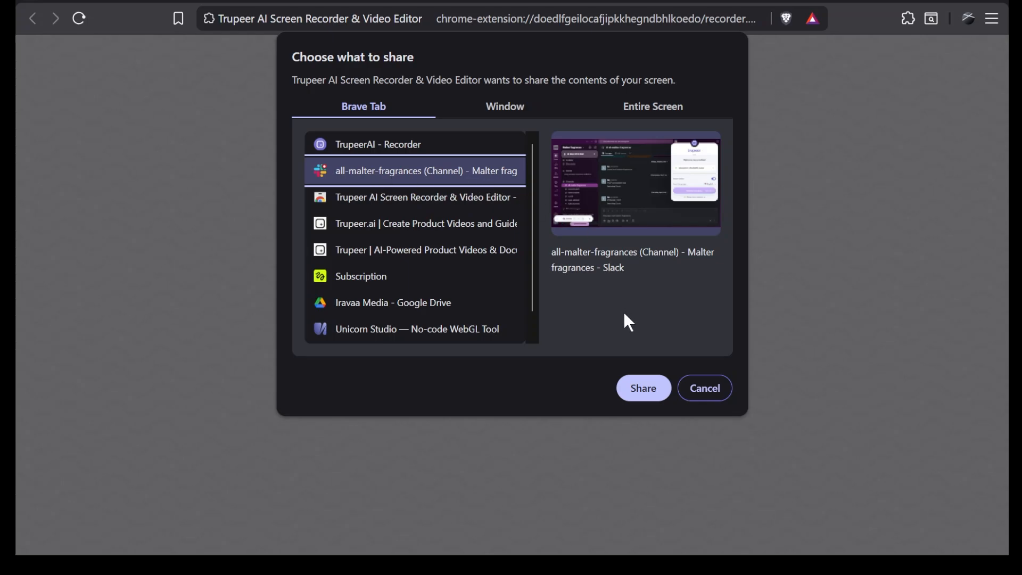
pyautogui.press('Return')
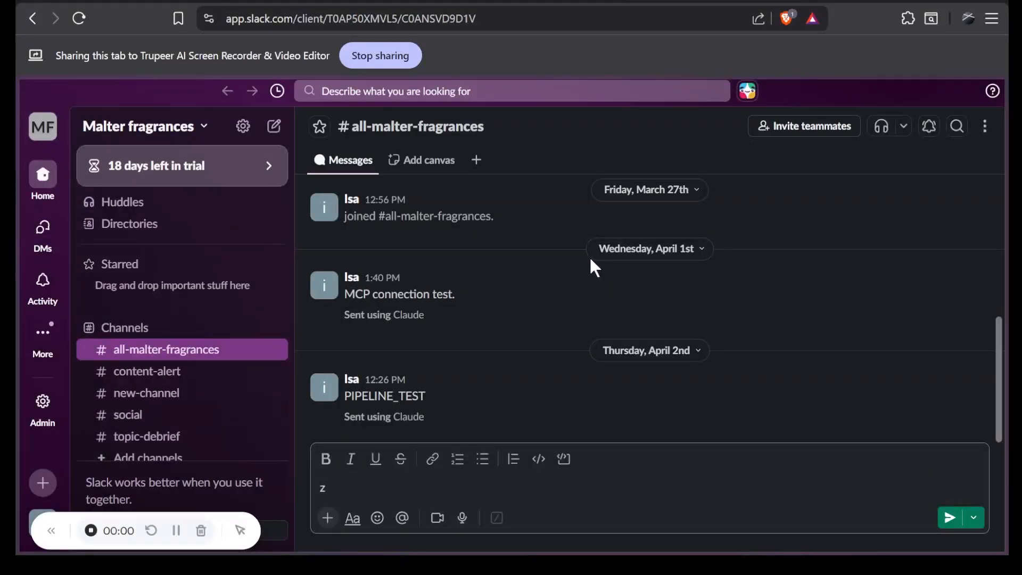
pyautogui.write('zz')
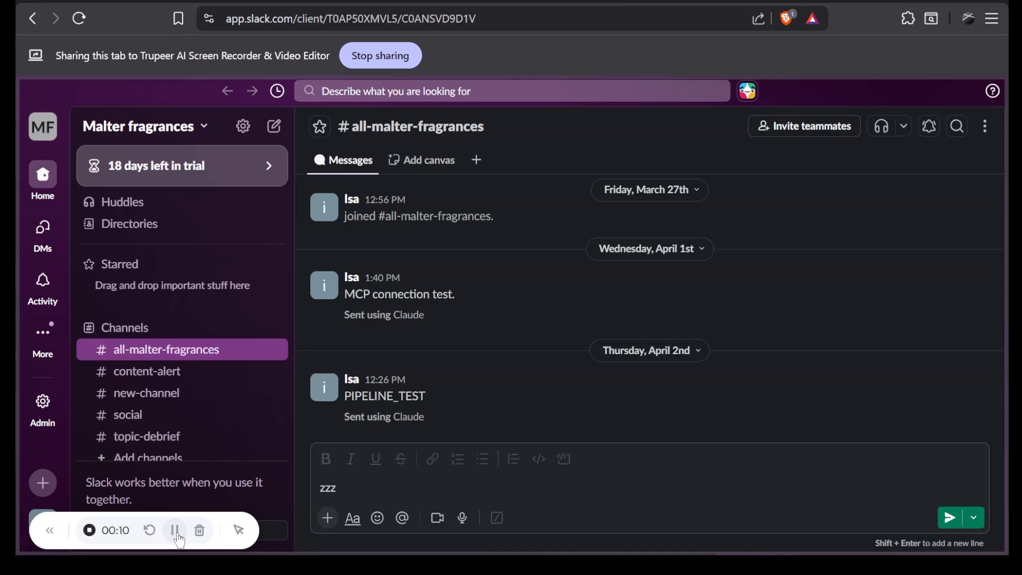
pyautogui.write('zz')
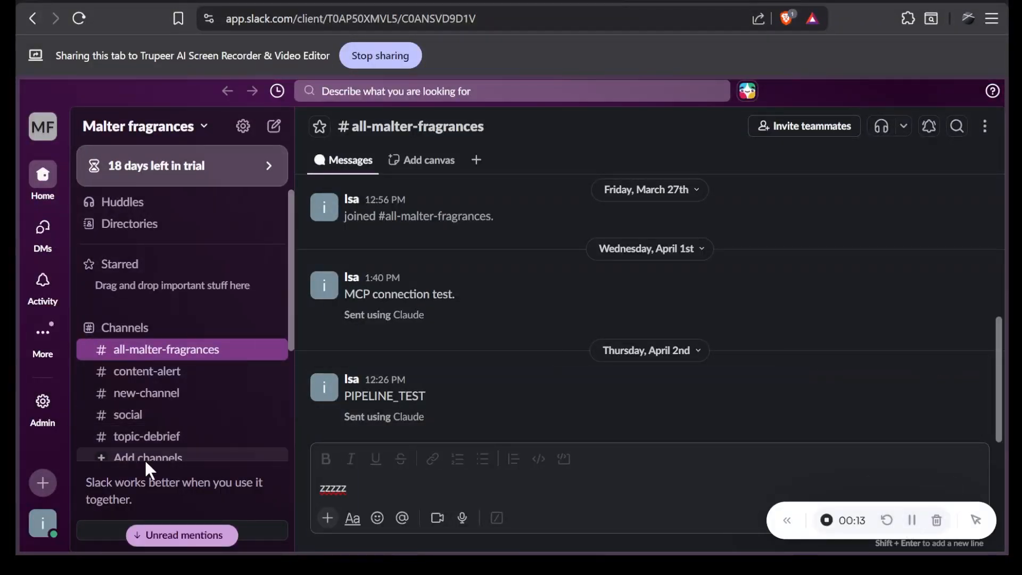
# Step: Begin a new status for the Slack profile with the text Focus
pyautogui.click(43, 524)
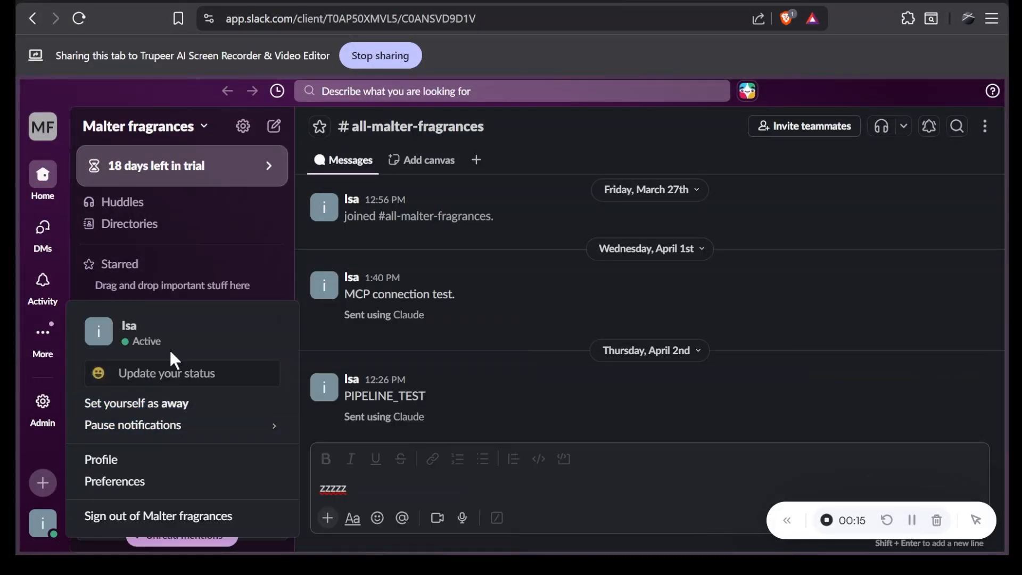
pyautogui.click(157, 378)
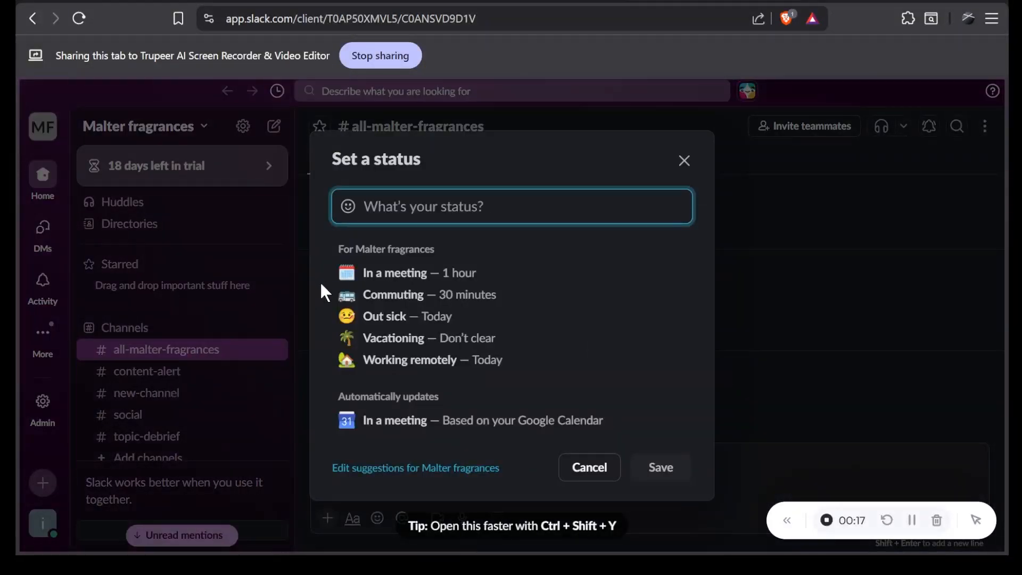
pyautogui.press('Down')
pyautogui.press('Up')
pyautogui.write('Focus')
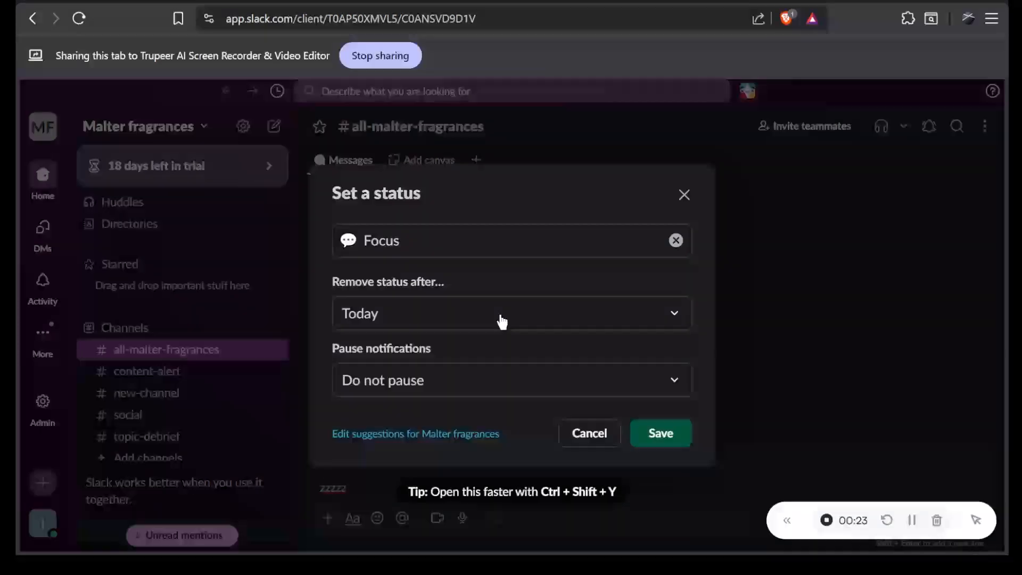
# Step: Set the status to be removed after 4 hours with notifications paused for everyone, and save it
pyautogui.click(516, 319)
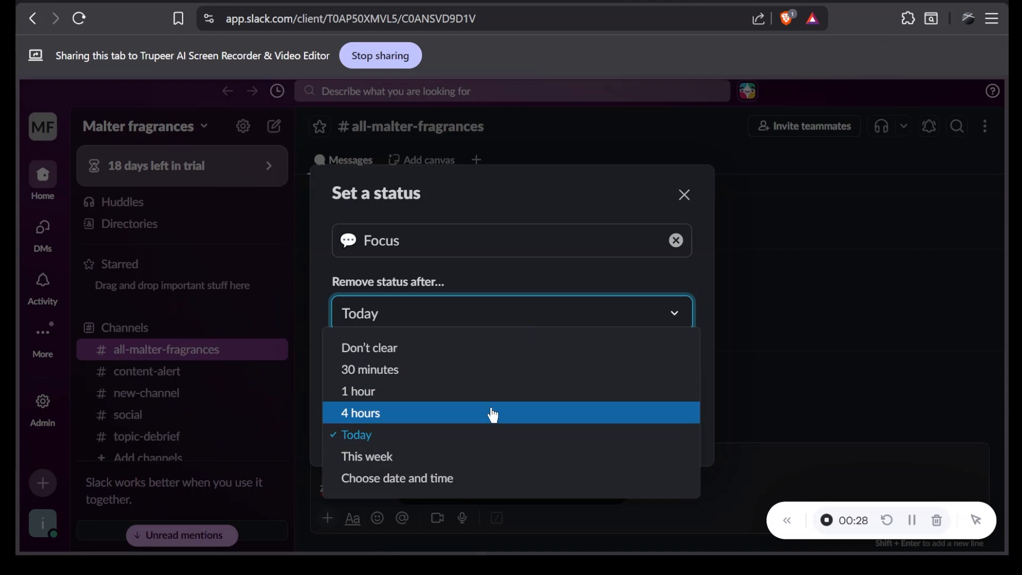
pyautogui.click(493, 415)
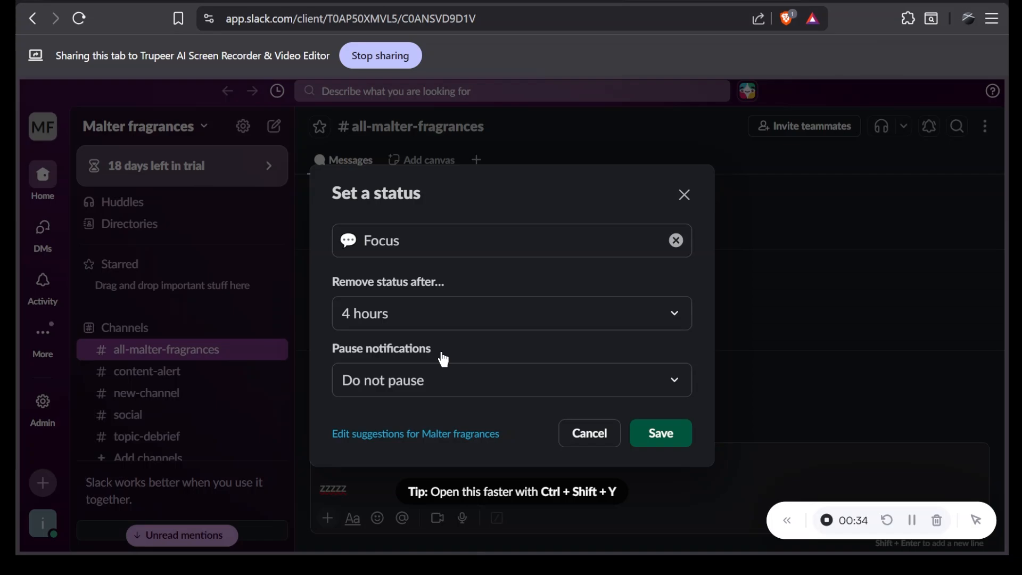
pyautogui.click(424, 386)
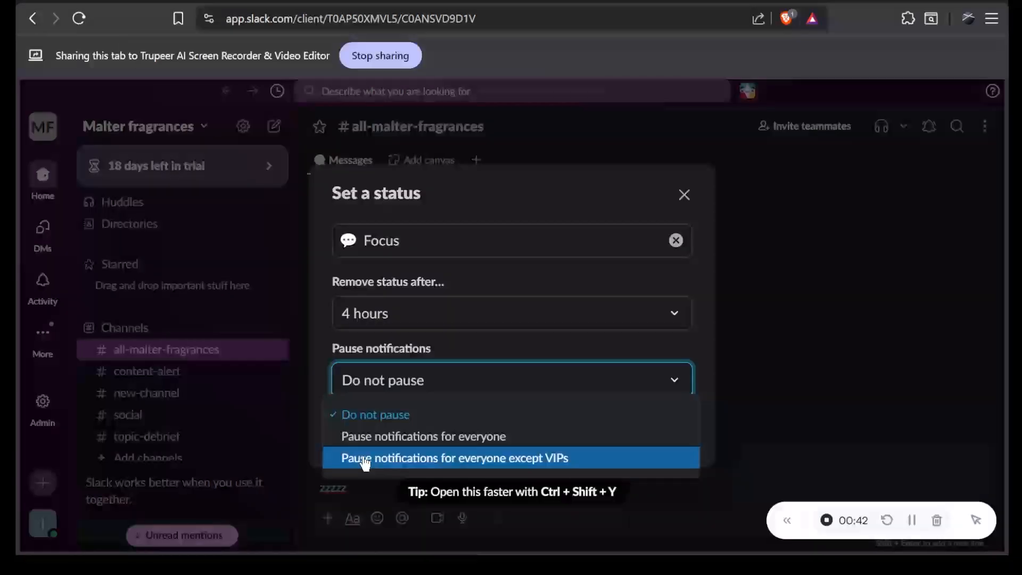
pyautogui.click(380, 442)
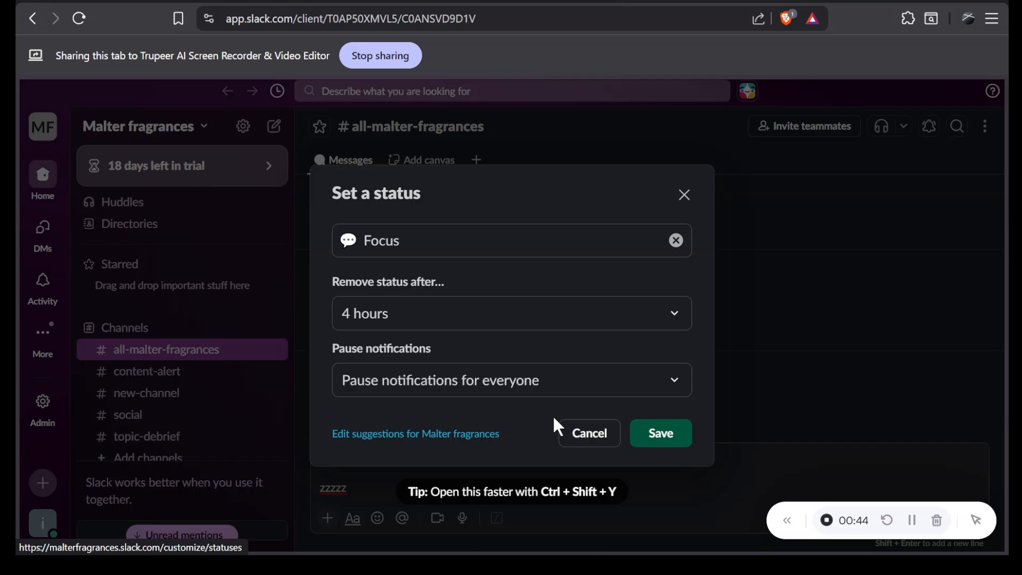
pyautogui.click(663, 436)
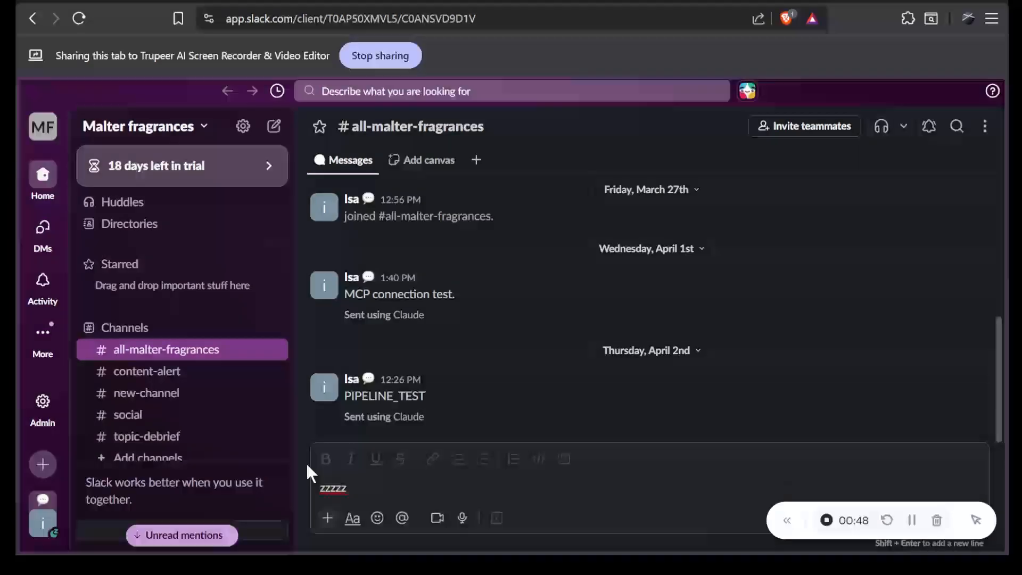
pyautogui.moveTo(64, 496)
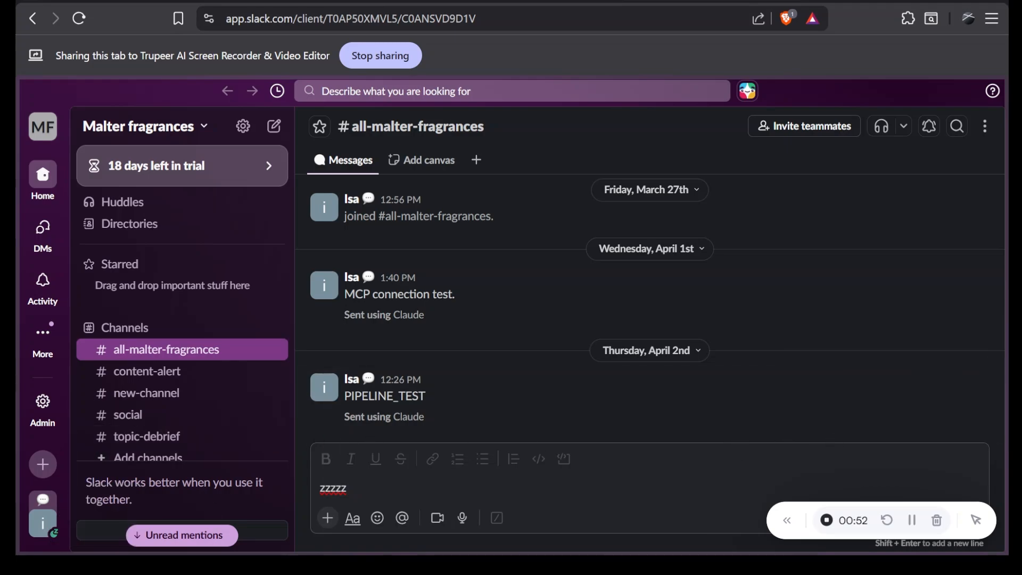
# Step: Pause the recording and clear the stray text from the channel's message box
pyautogui.write('zz')
pyautogui.click(911, 520)
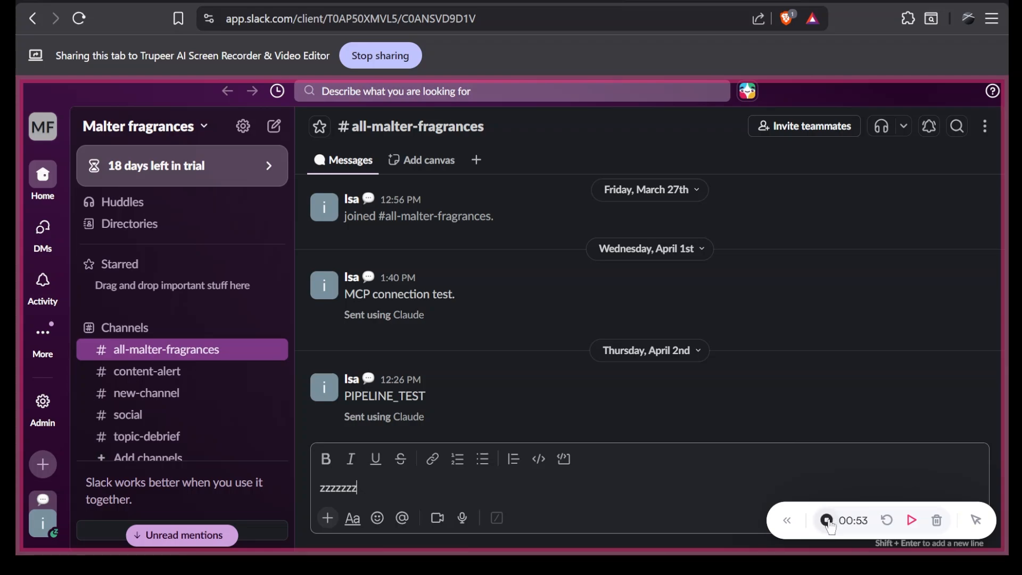
pyautogui.press('BackSpace')
pyautogui.press('BackSpace')
pyautogui.press('BackSpace')
pyautogui.press('BackSpace')
pyautogui.press('BackSpace')
pyautogui.press('BackSpace')
pyautogui.press('BackSpace')
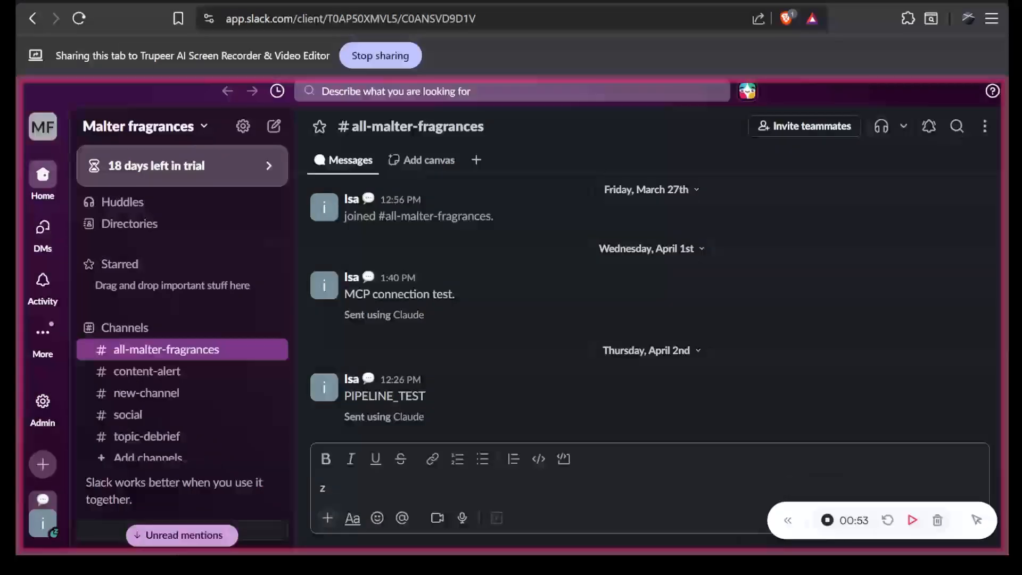
# Step: Switch the recorder's cursor to the click effect and try it on the channel's messages
pyautogui.click(976, 520)
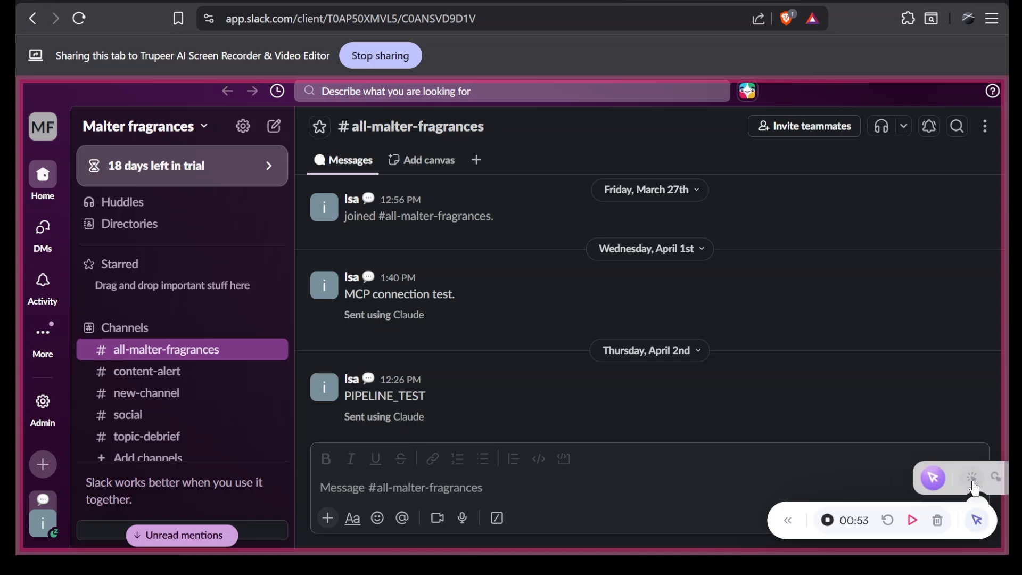
pyautogui.click(972, 477)
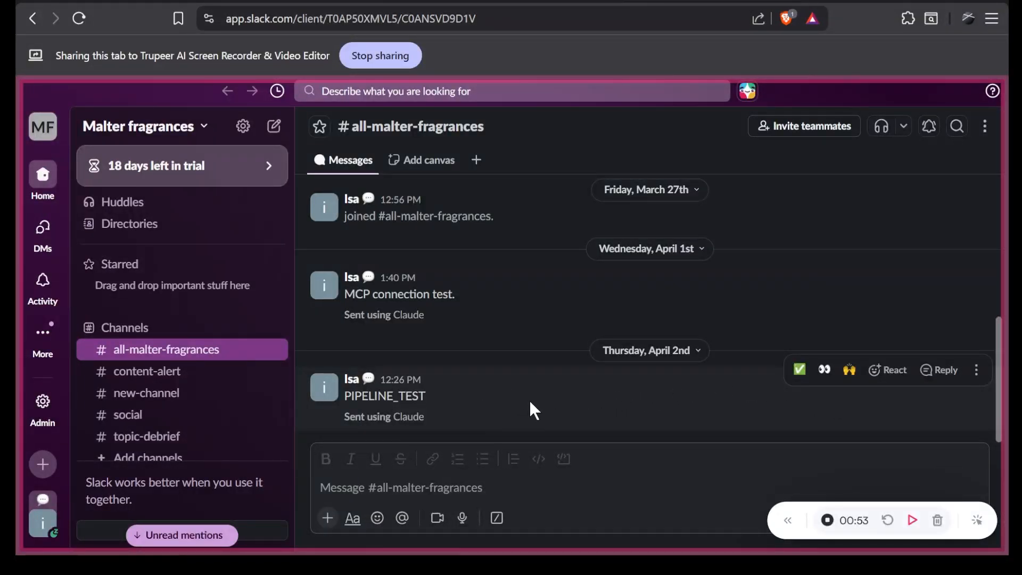
pyautogui.tripleClick(497, 397)
pyautogui.tripleClick(462, 318)
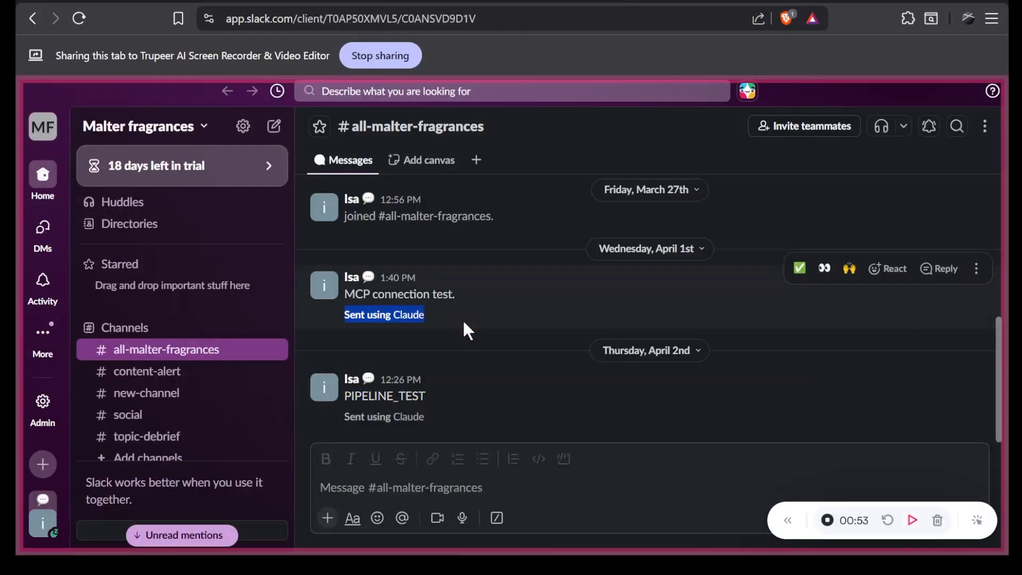
pyautogui.click(481, 336)
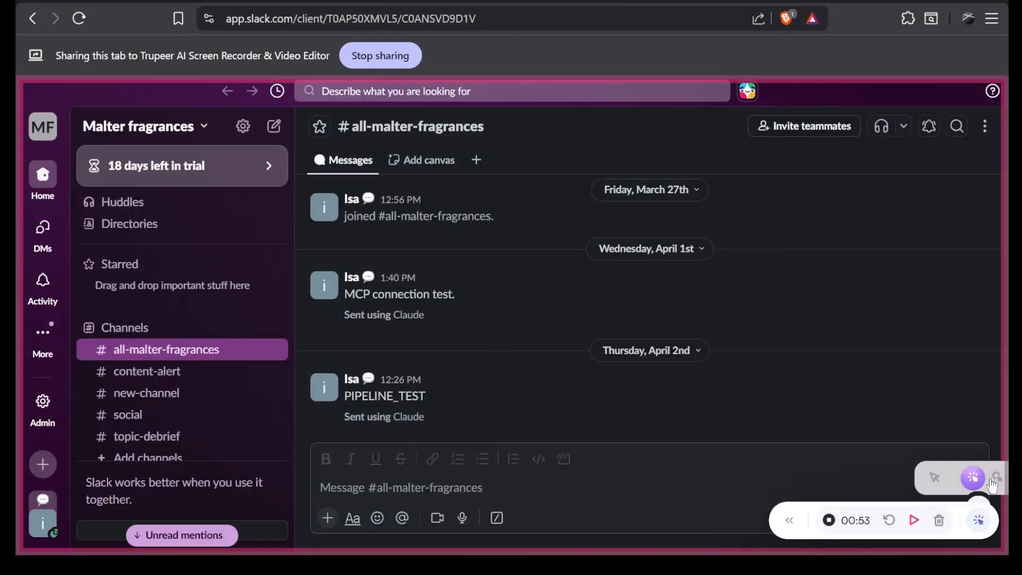
# Step: Try the recorder's highlight-circle cursor, return to the plain pointer, and stop the recording
pyautogui.click(978, 522)
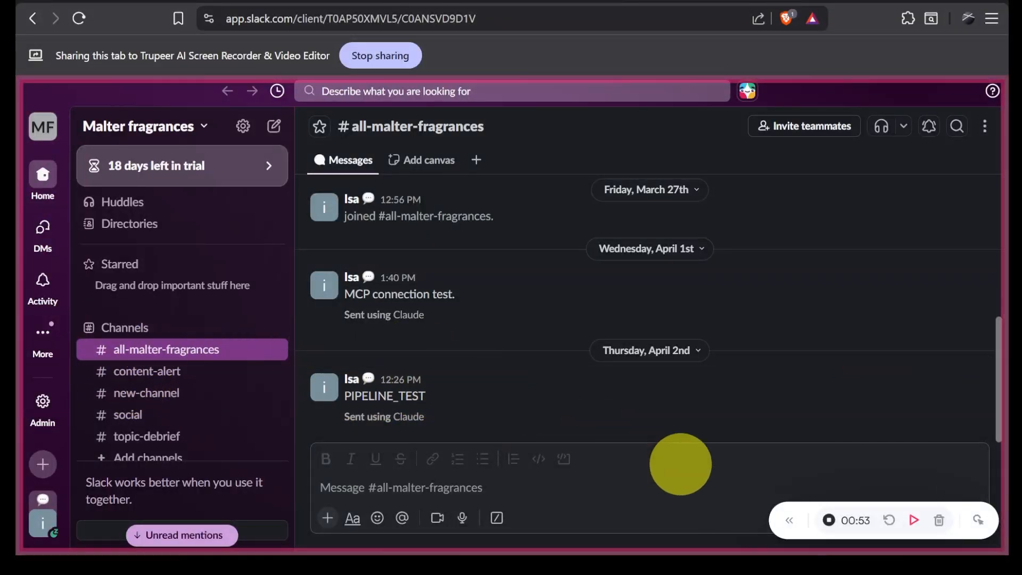
pyautogui.click(978, 523)
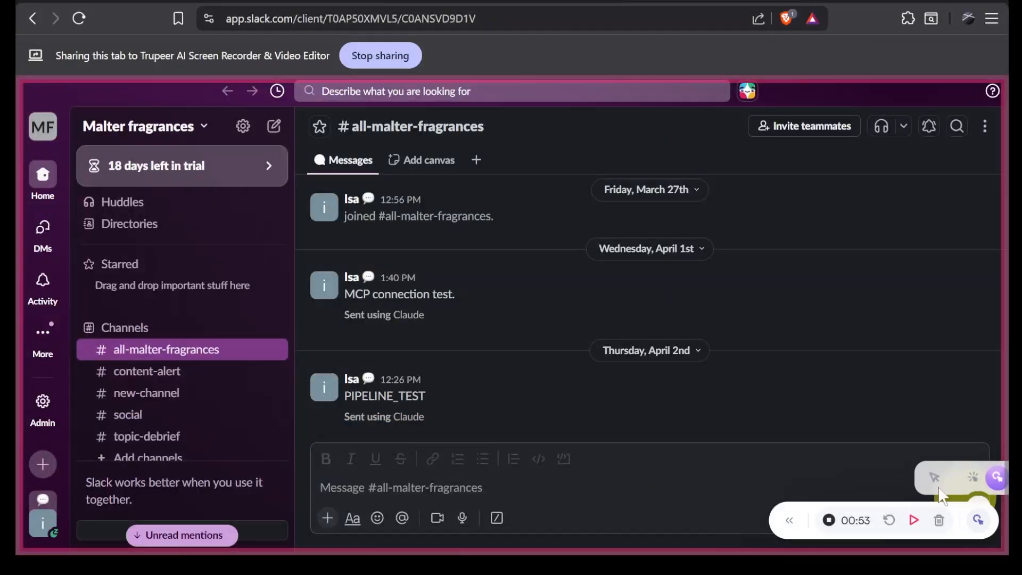
pyautogui.click(936, 481)
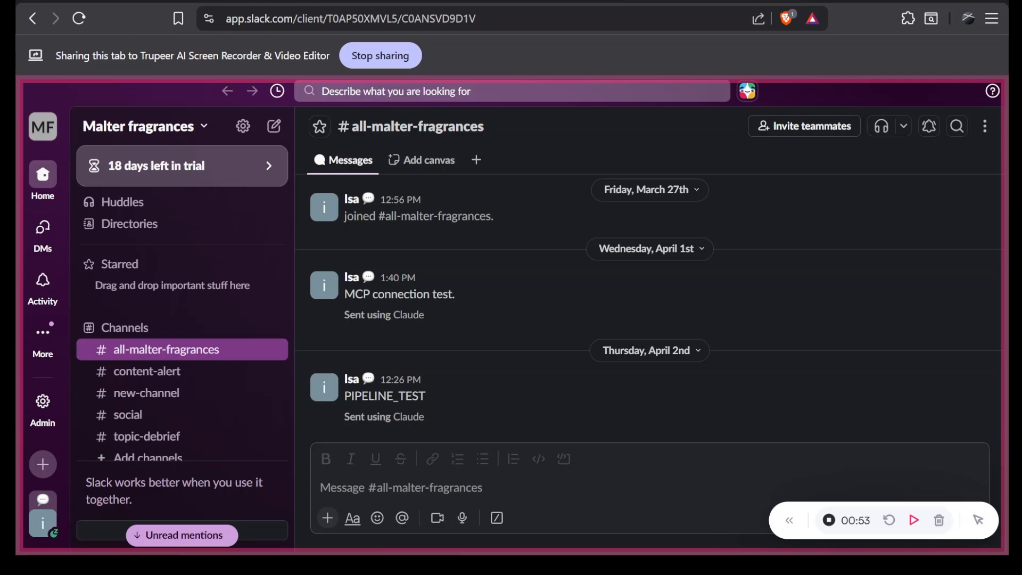
pyautogui.click(829, 520)
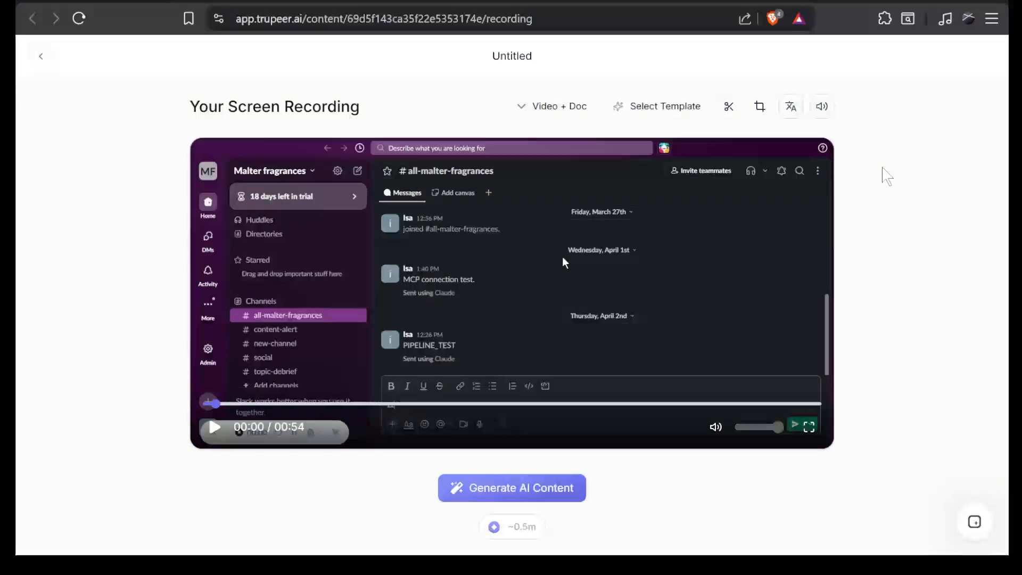
# Step: Review the output format choices and the document and video templates offered for the screen recording
pyautogui.click(531, 112)
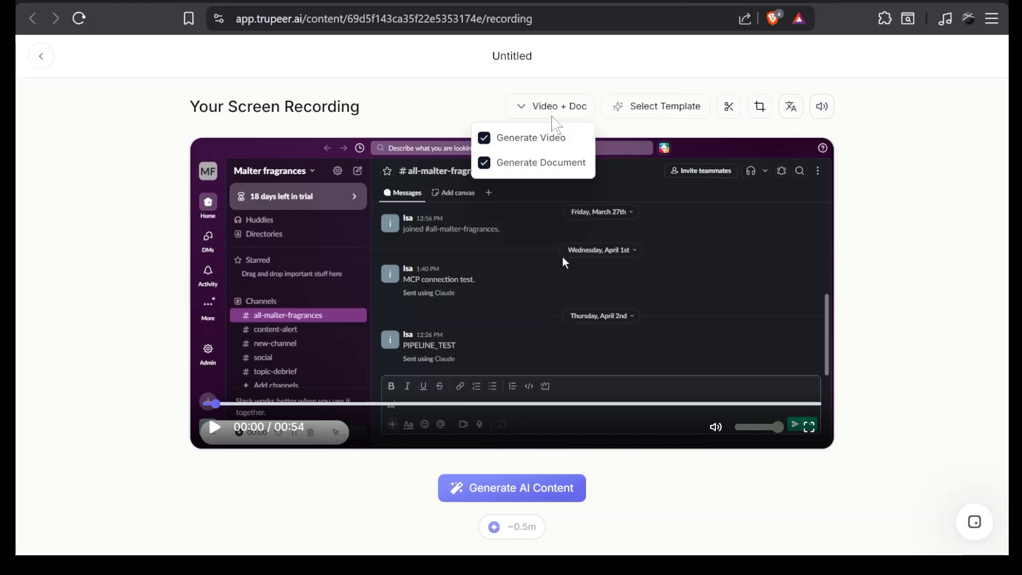
pyautogui.click(532, 115)
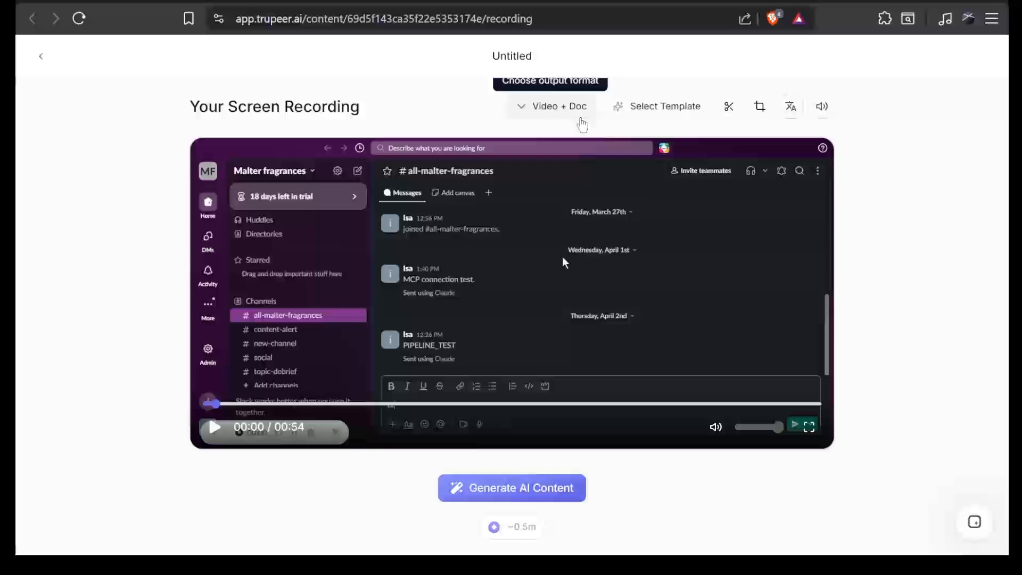
pyautogui.click(635, 109)
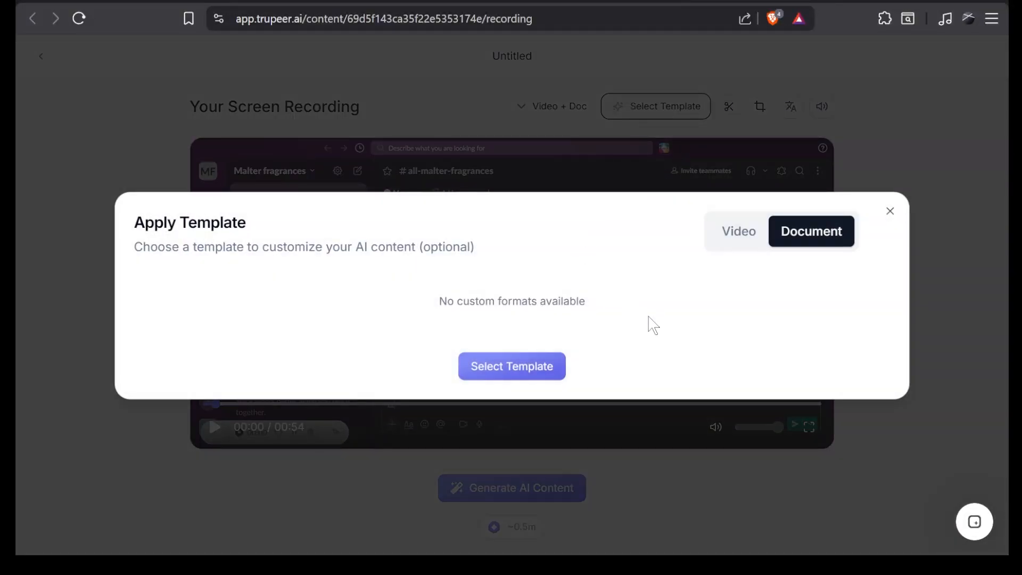
pyautogui.click(739, 233)
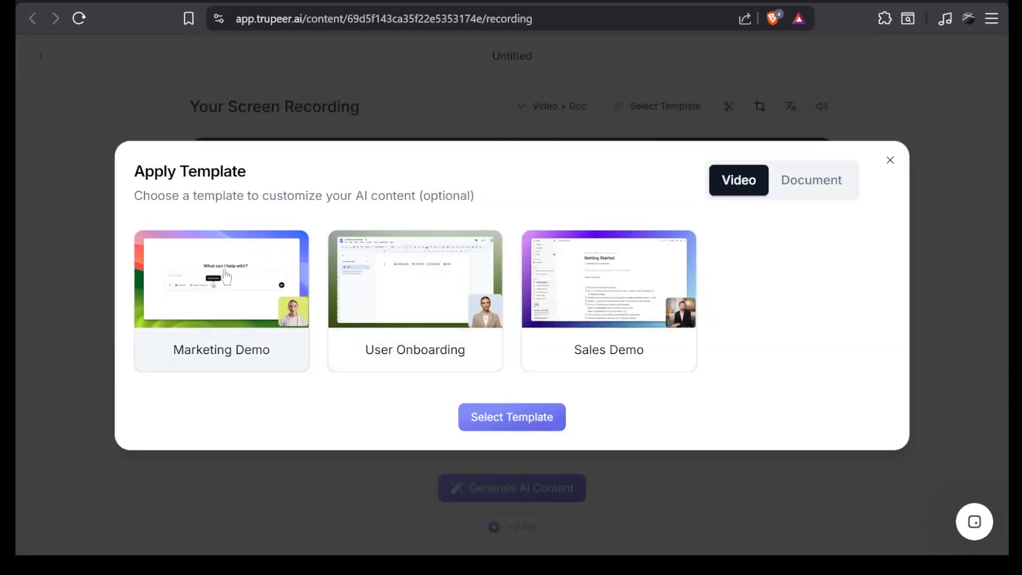
pyautogui.click(891, 162)
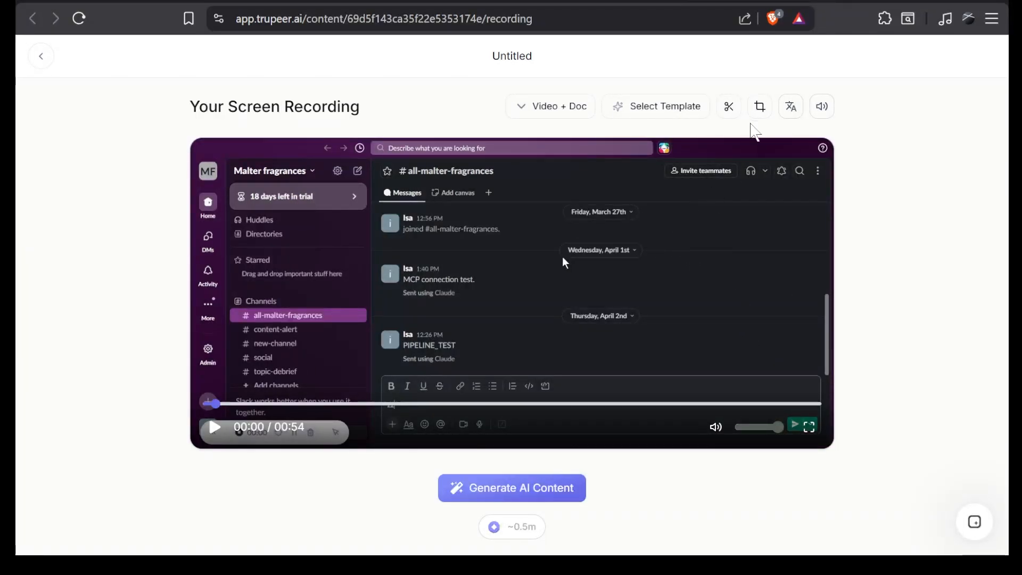
# Step: Trim the start of the recording by splitting it at 0:02 and deleting the opening block, and save the changes
pyautogui.click(729, 106)
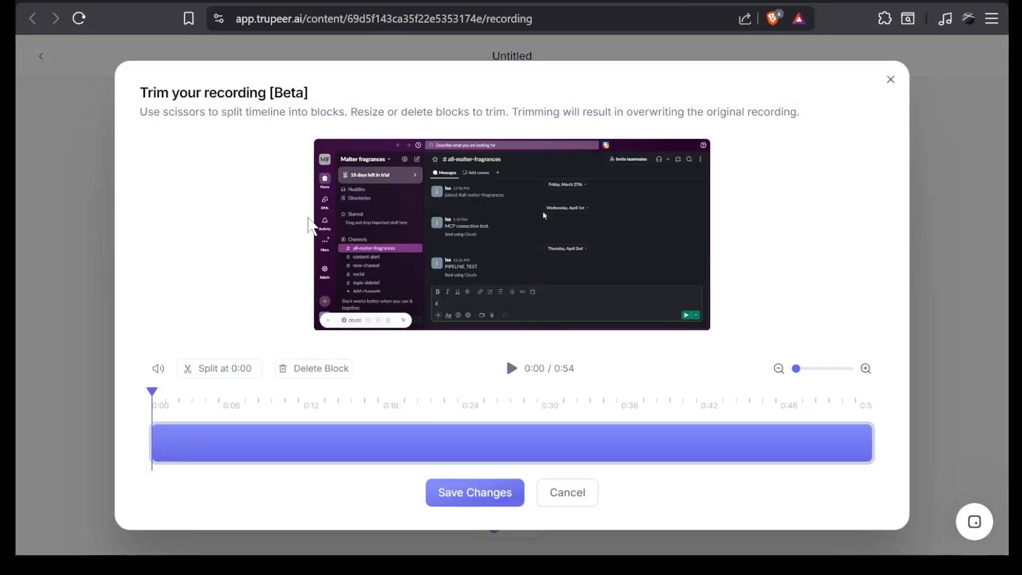
pyautogui.click(190, 426)
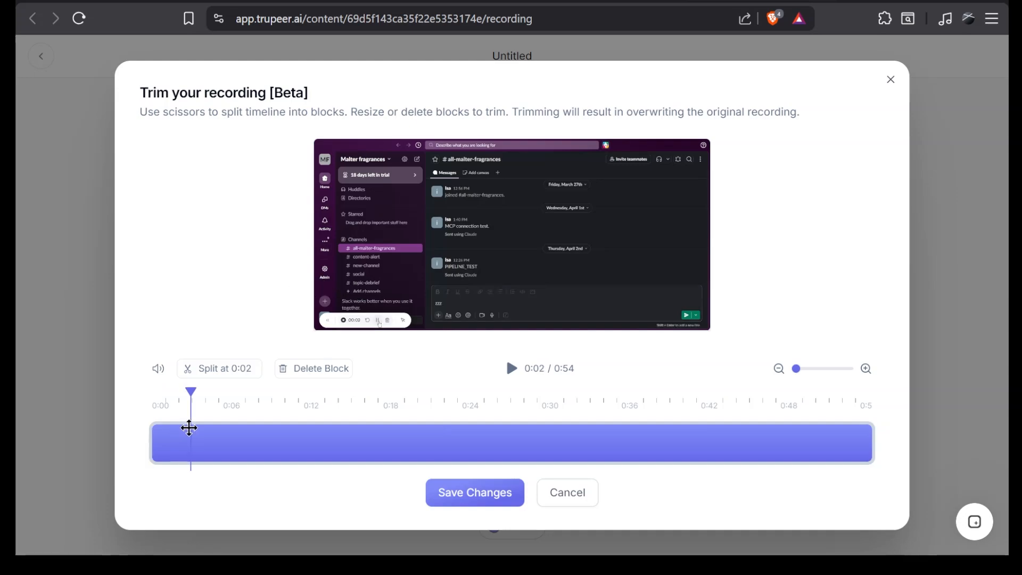
pyautogui.click(218, 372)
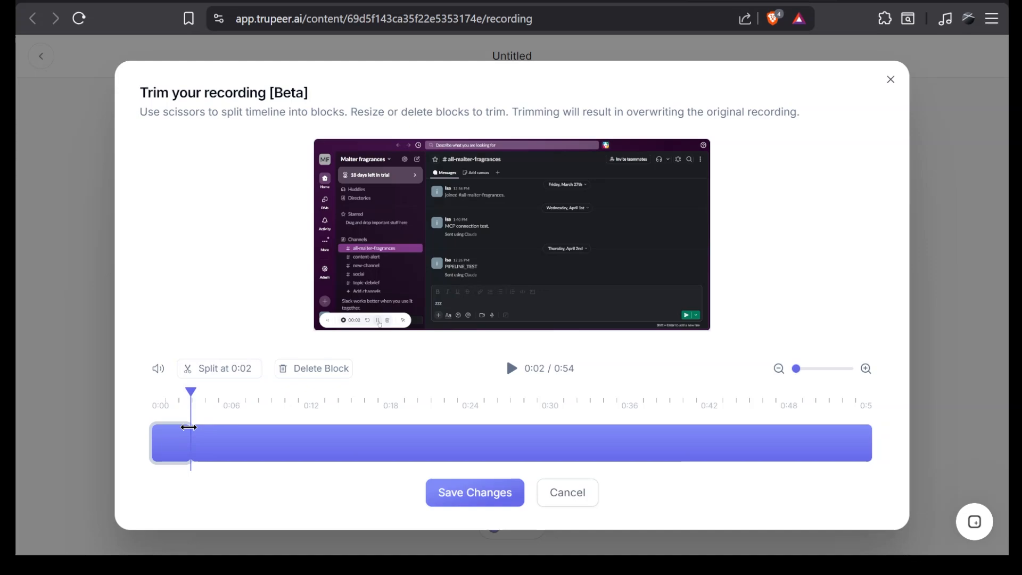
pyautogui.click(169, 439)
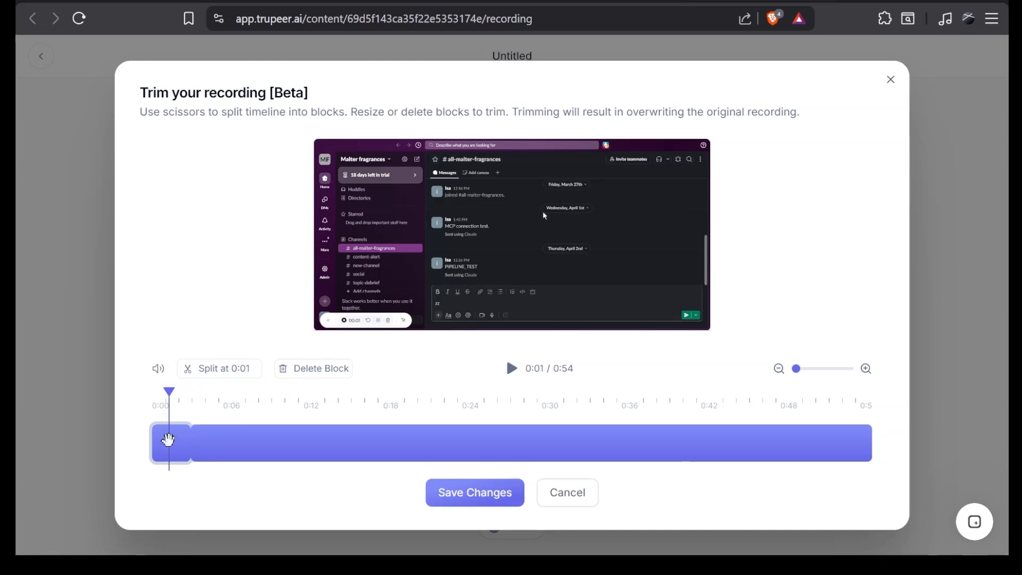
pyautogui.click(342, 368)
pyautogui.moveTo(368, 442); pyautogui.dragTo(324, 442)
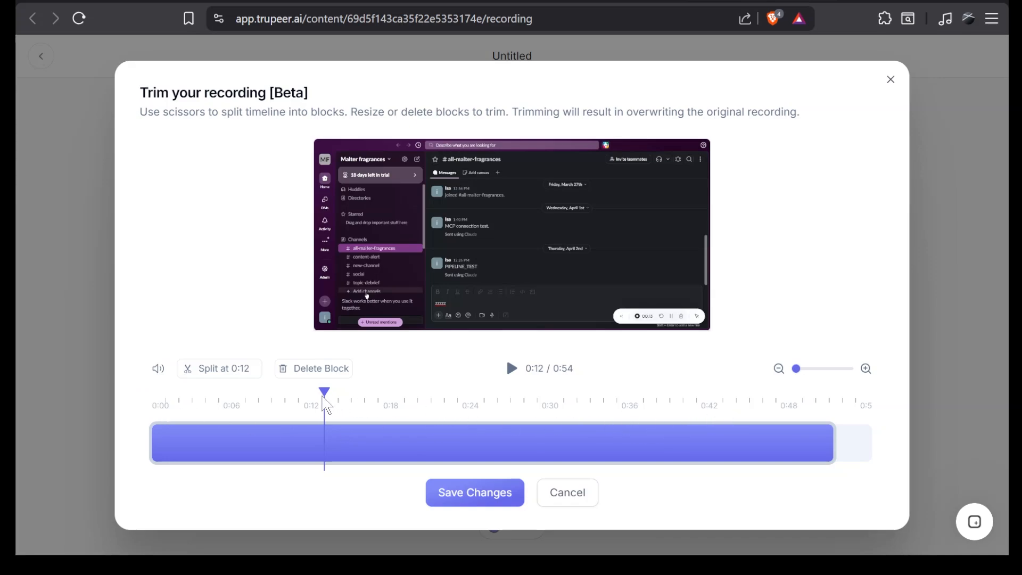
pyautogui.moveTo(324, 406); pyautogui.dragTo(152, 398)
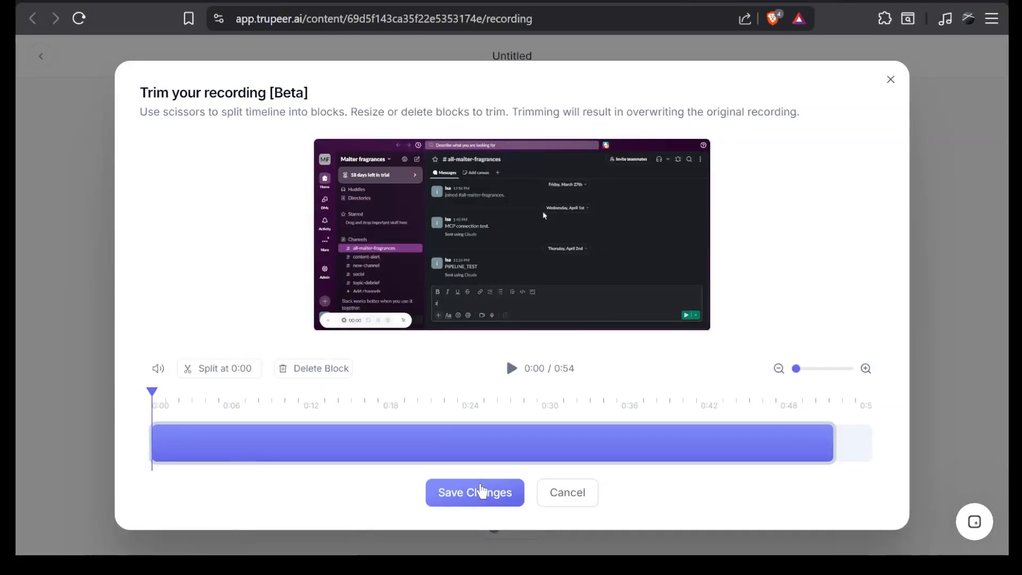
pyautogui.click(481, 489)
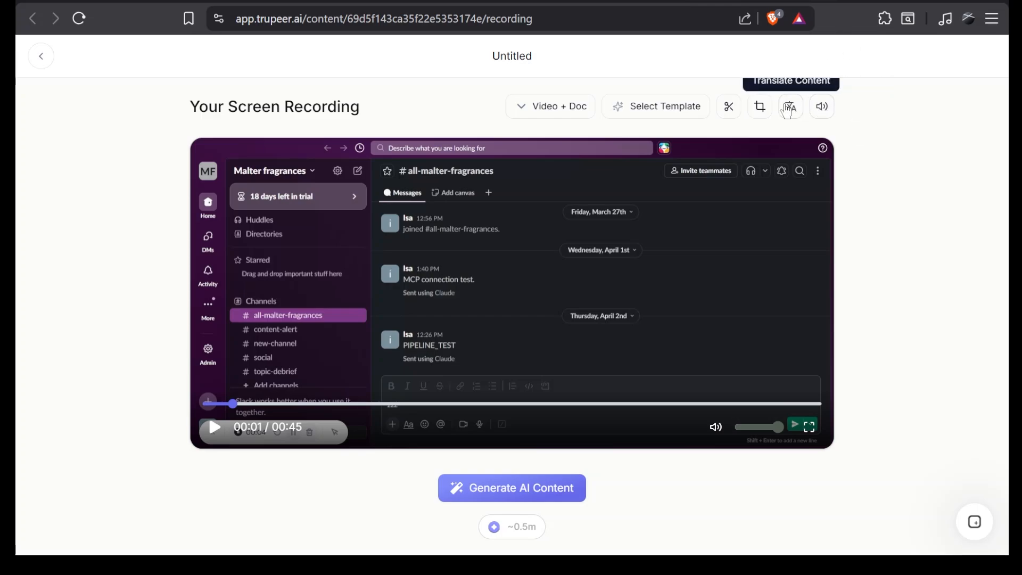
# Step: Keep the original voice for the recording and generate the AI content as video and document
pyautogui.click(824, 109)
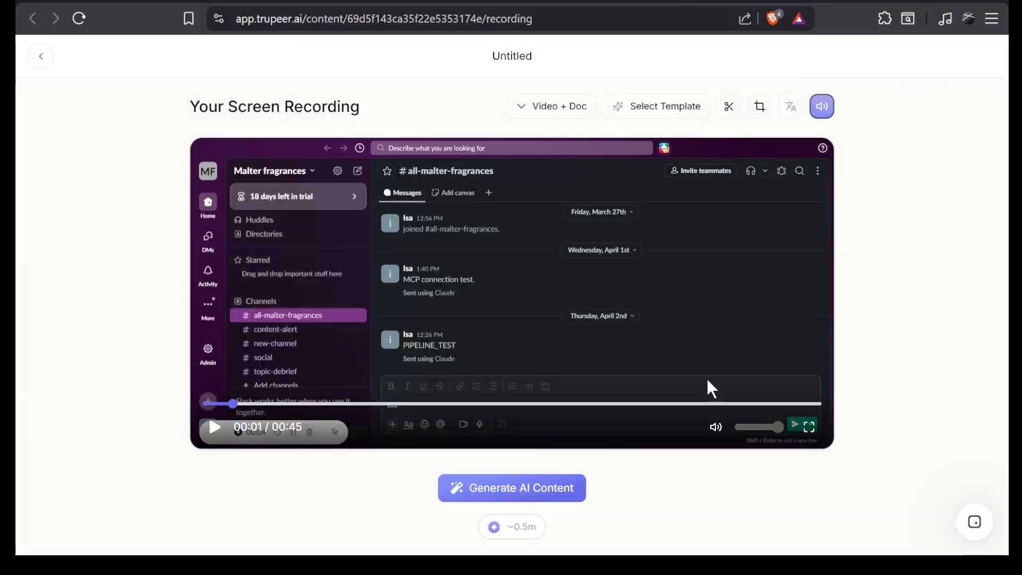
pyautogui.click(574, 501)
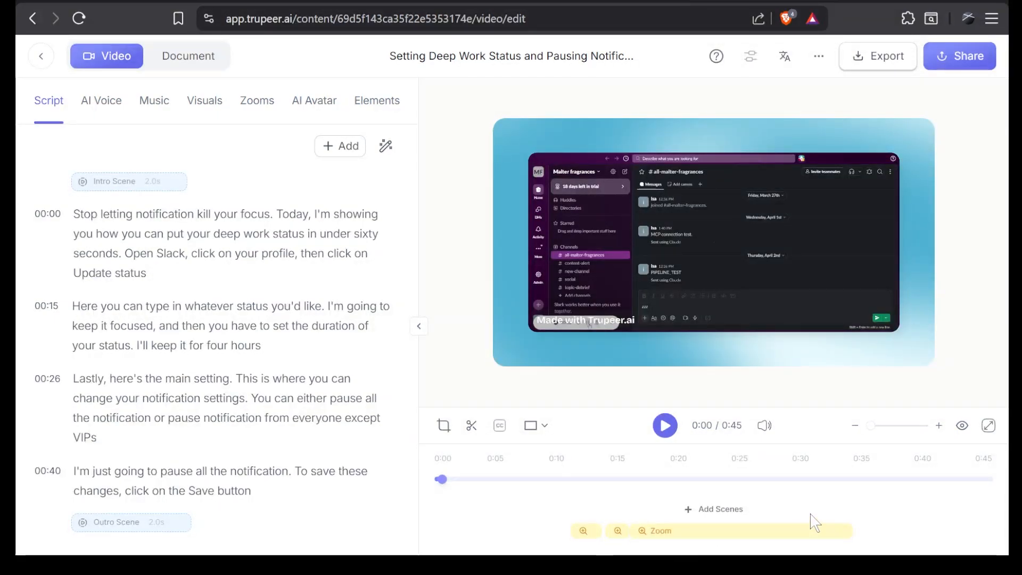
# Step: Play part of the generated video to check the automatic zooms up to the Set a status dialog
pyautogui.click(561, 482)
pyautogui.click(664, 430)
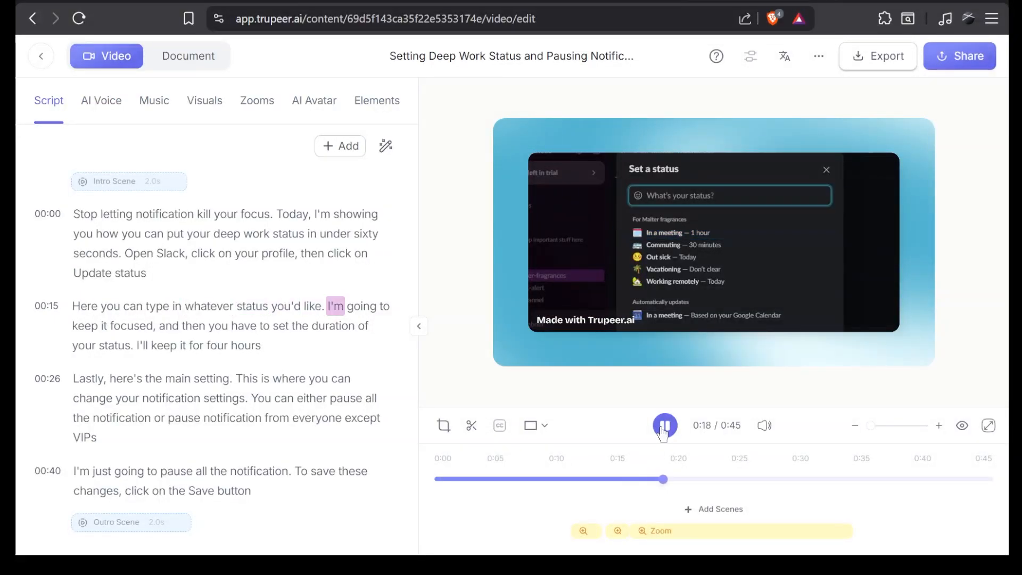
pyautogui.click(665, 426)
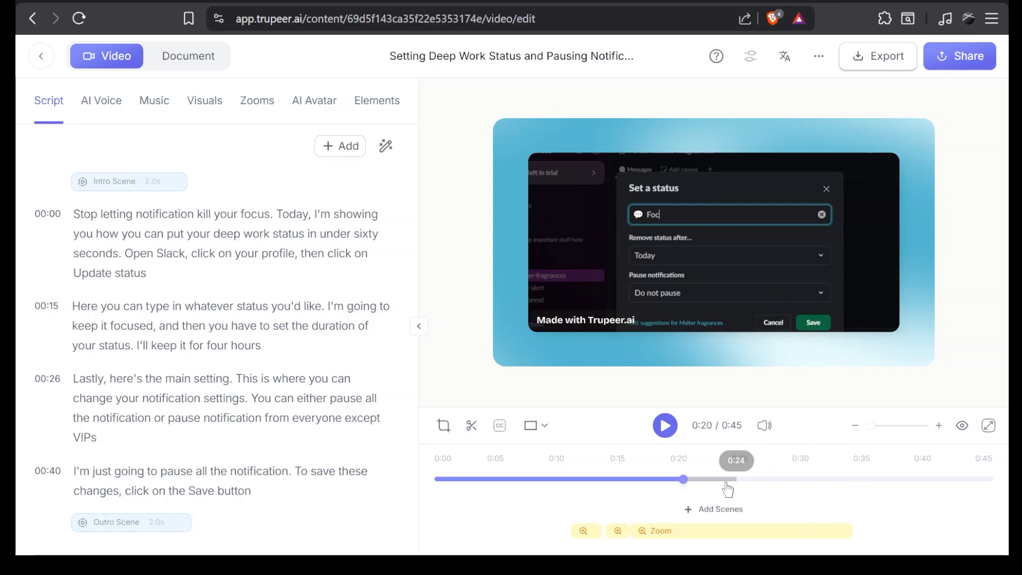
# Step: Add a zoom effect to the timeline just after 0:42, where the Slack status gets saved
pyautogui.moveTo(687, 481); pyautogui.dragTo(955, 479)
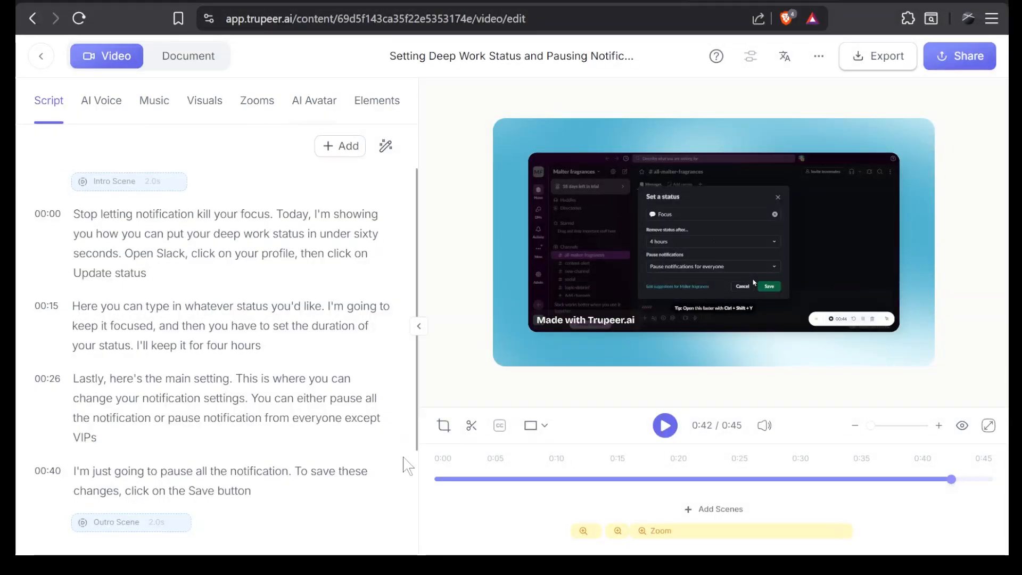
pyautogui.click(258, 120)
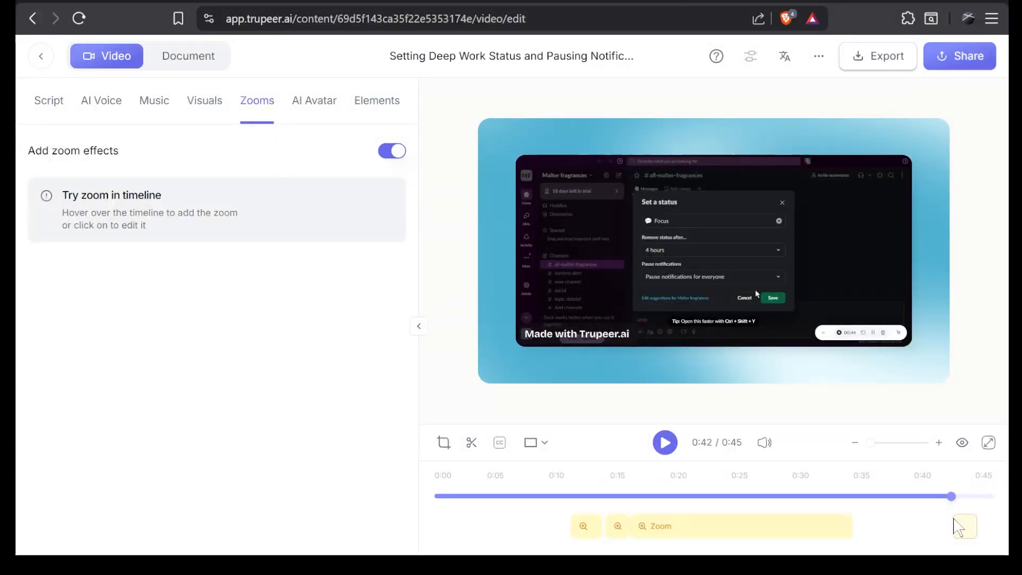
pyautogui.press('space')
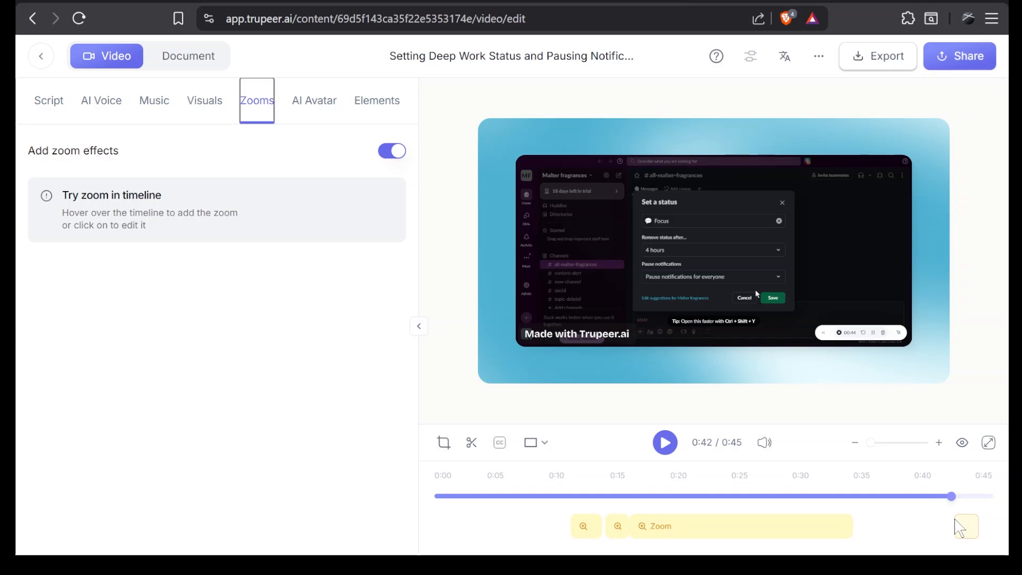
pyautogui.click(960, 526)
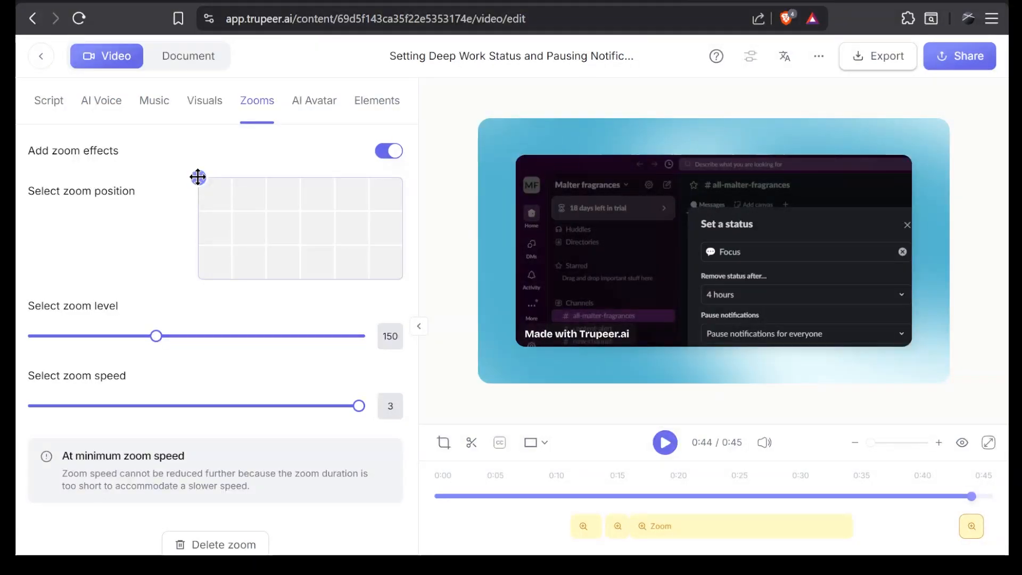
# Step: Aim the new zoom at the Save button with a zoom level of 200 and extend it to the end of the video
pyautogui.moveTo(197, 175); pyautogui.dragTo(339, 237)
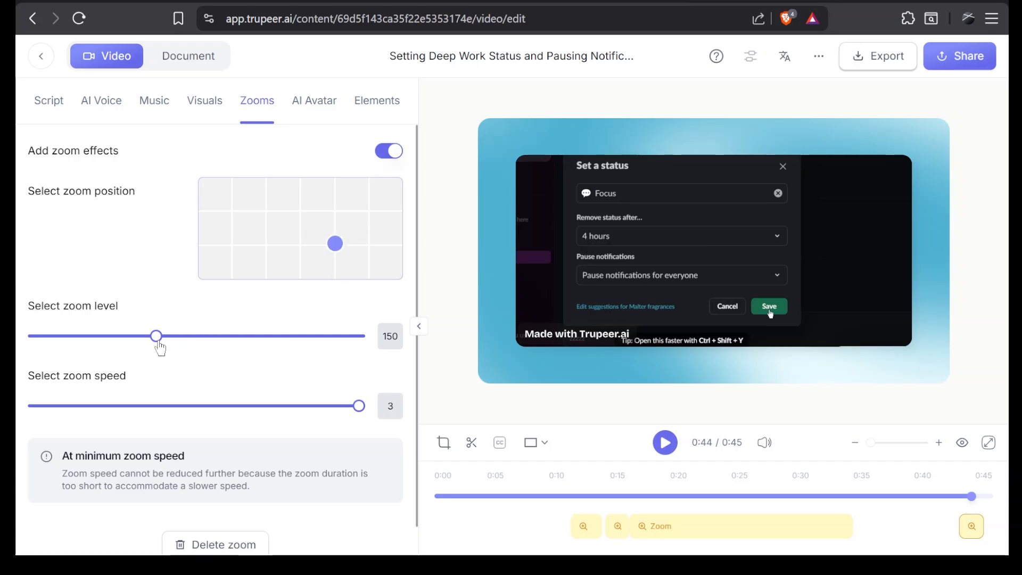
pyautogui.moveTo(159, 345); pyautogui.dragTo(368, 355)
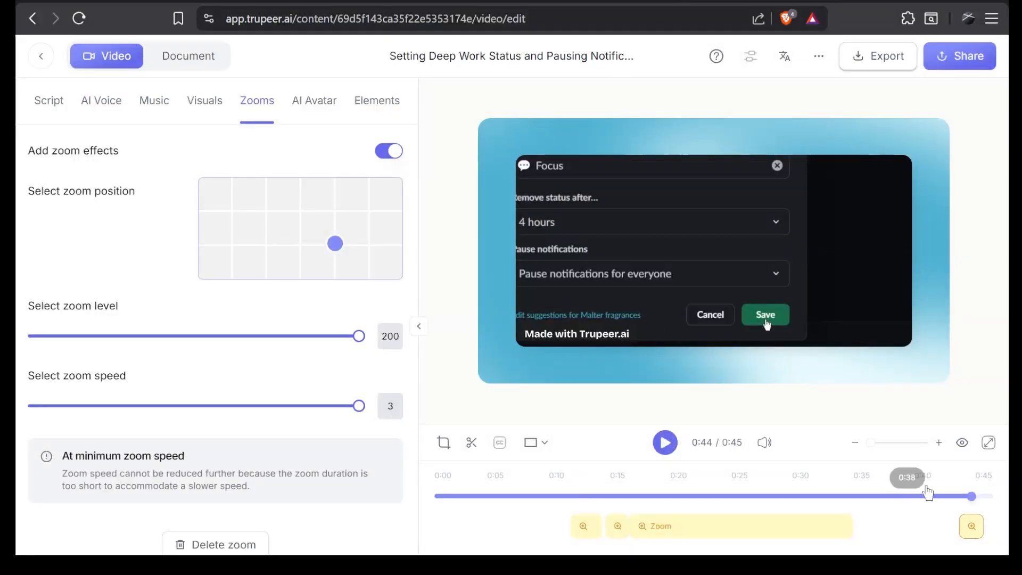
pyautogui.click(962, 496)
pyautogui.moveTo(962, 499); pyautogui.dragTo(988, 526)
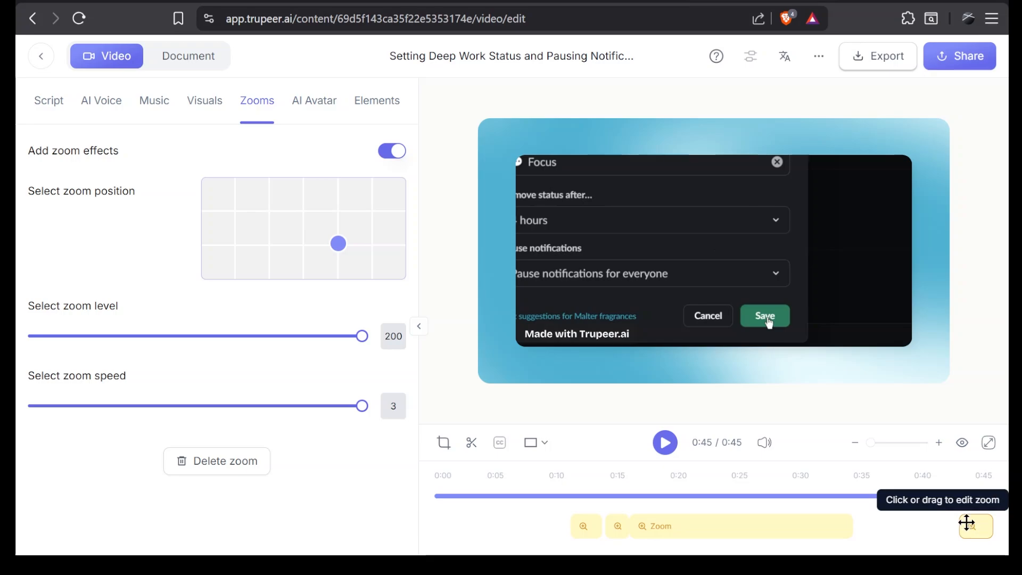
# Step: Review the video's script and its AI voice settings
pyautogui.click(47, 102)
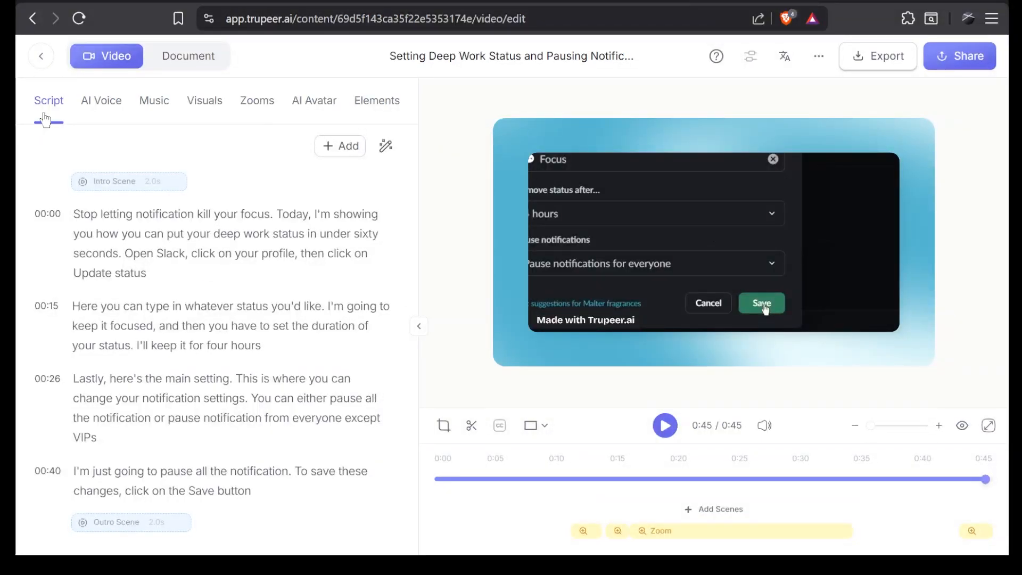
pyautogui.click(120, 113)
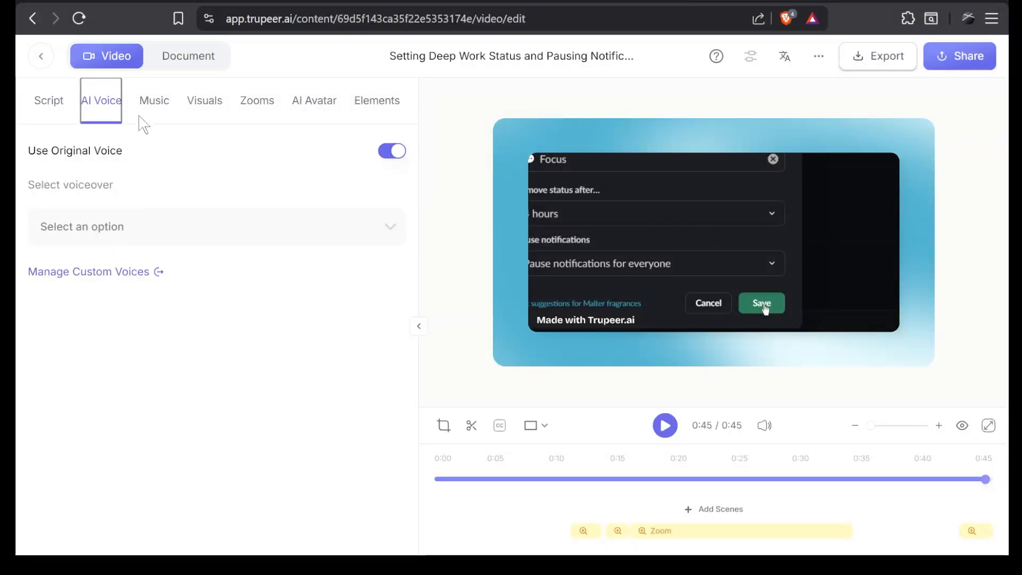
# Step: Turn on background music for the video and use the Radiance track at volume 15
pyautogui.click(155, 100)
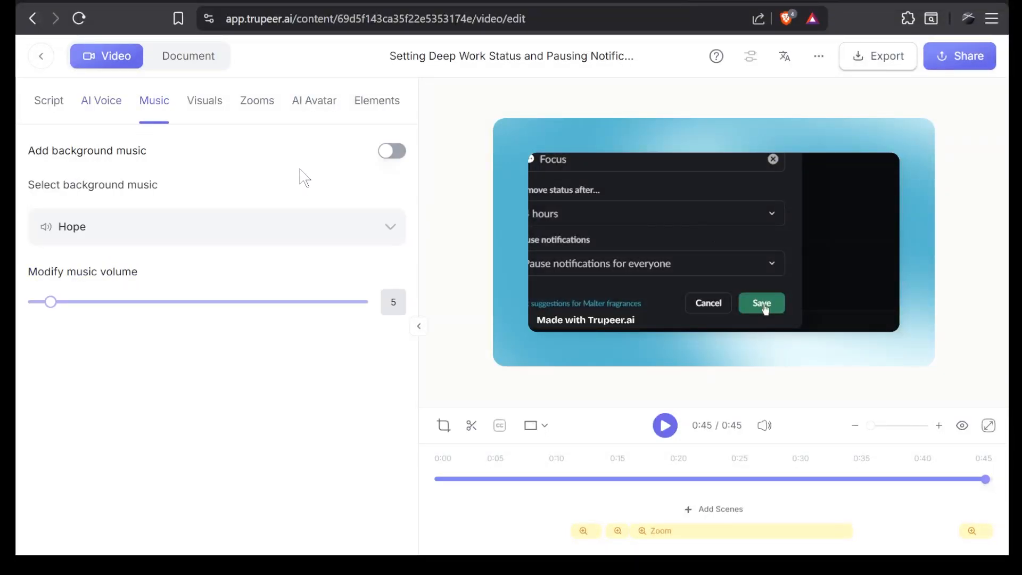
pyautogui.click(389, 152)
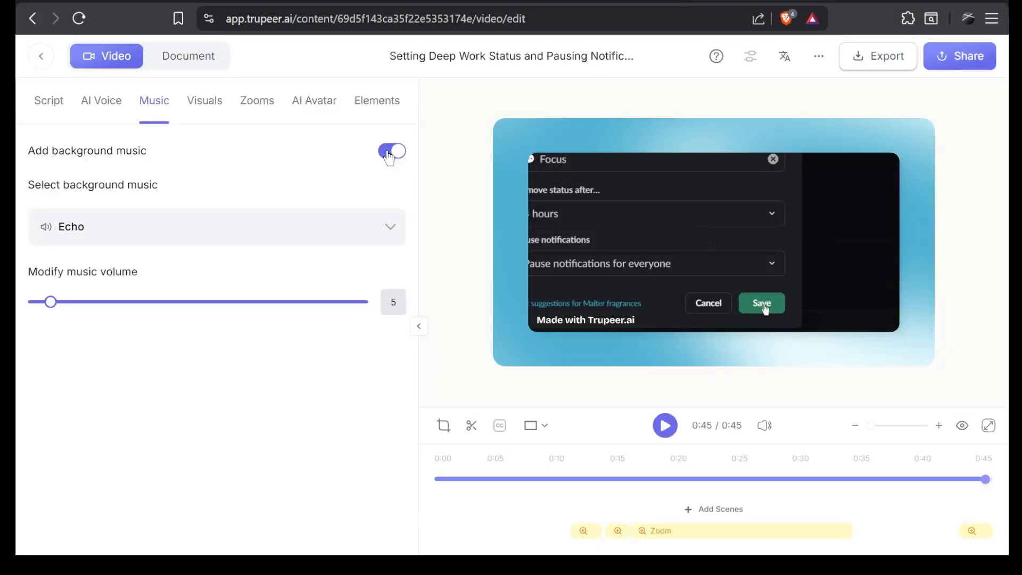
pyautogui.click(198, 245)
pyautogui.scroll(-5, 201, 404)
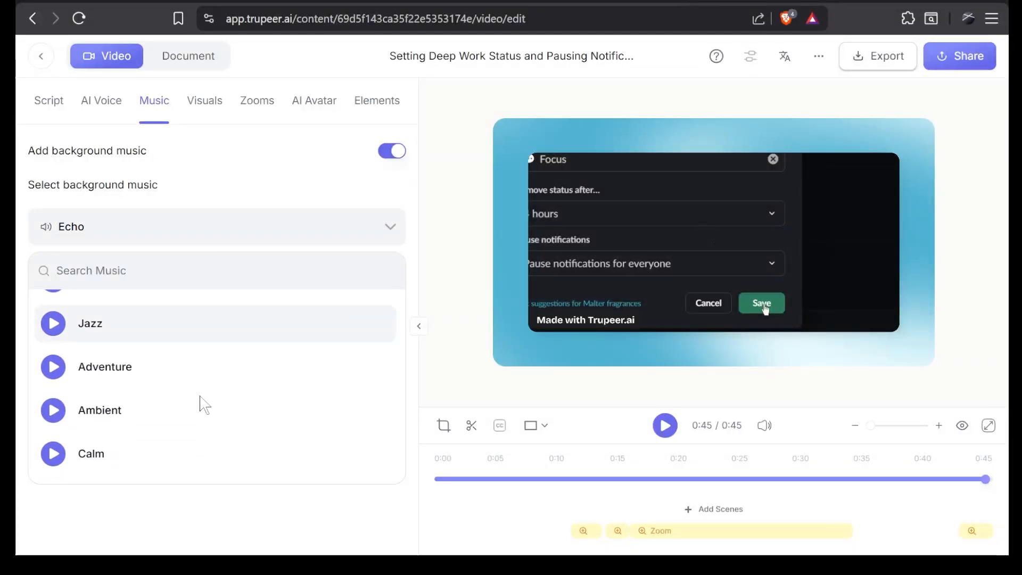
pyautogui.scroll(5, 202, 403)
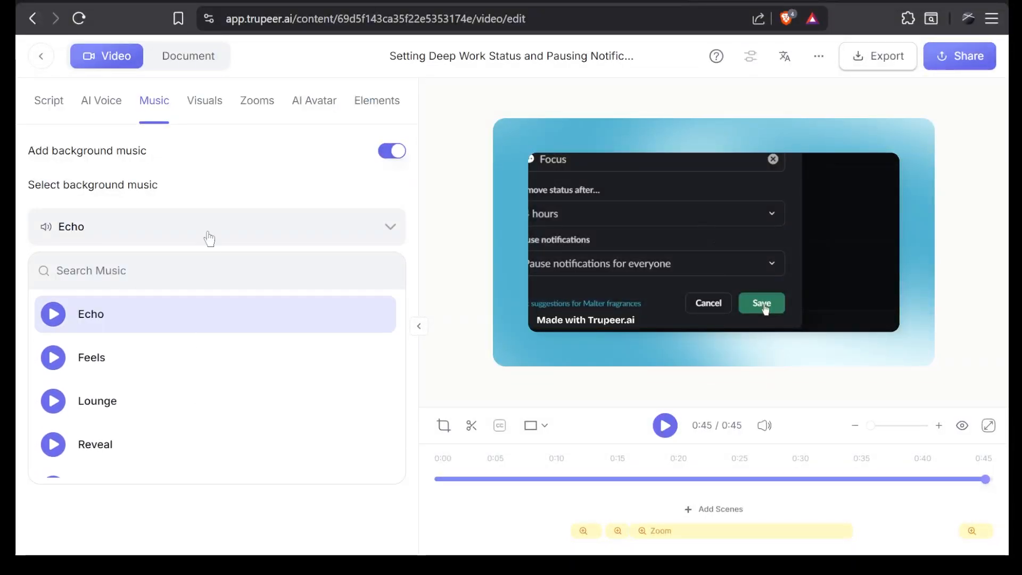
pyautogui.click(227, 225)
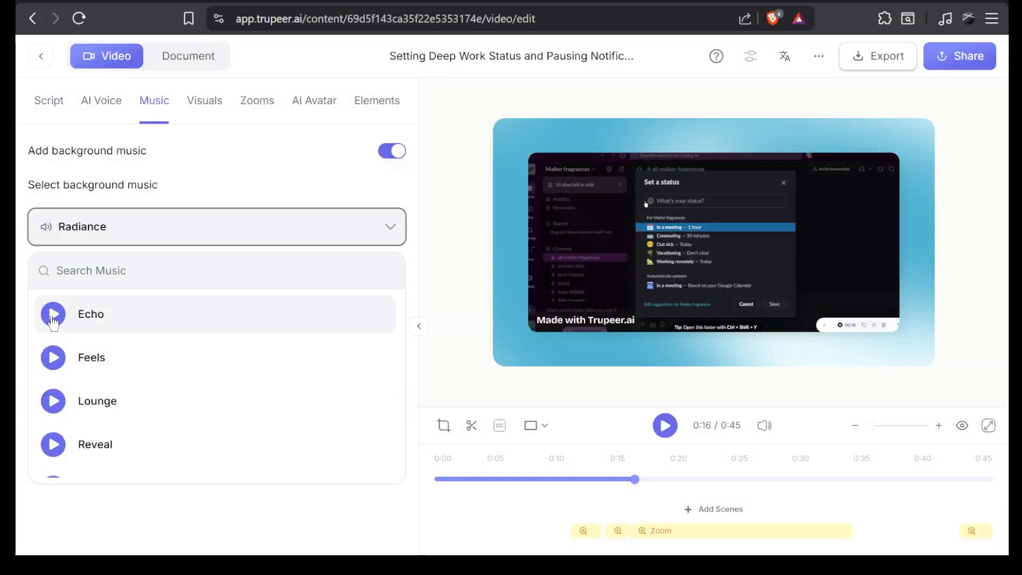
pyautogui.click(52, 317)
pyautogui.click(325, 224)
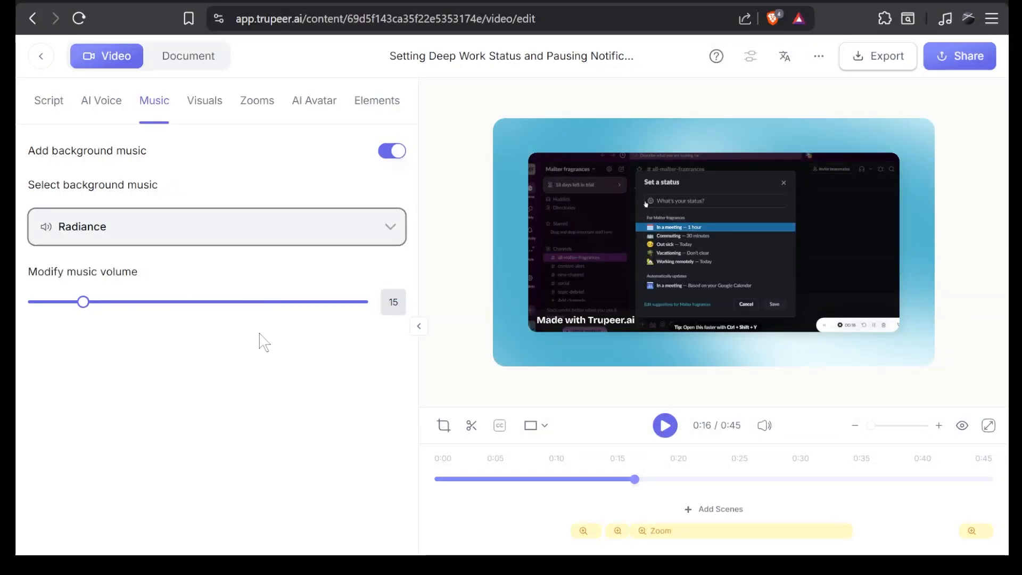
# Step: Try the soft pink default background behind the video, and settle on the plain purple gradient
pyautogui.click(206, 102)
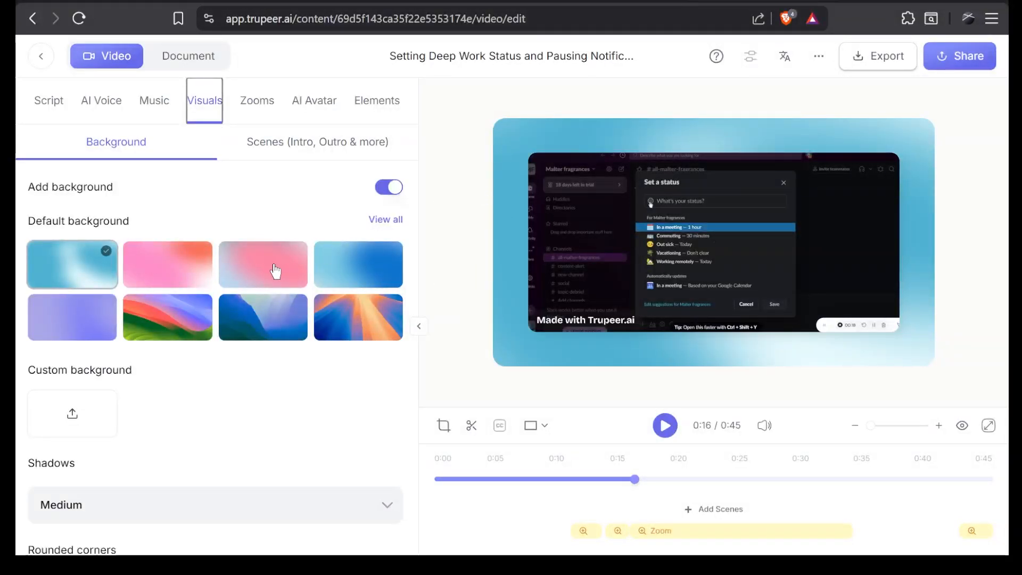
pyautogui.click(275, 270)
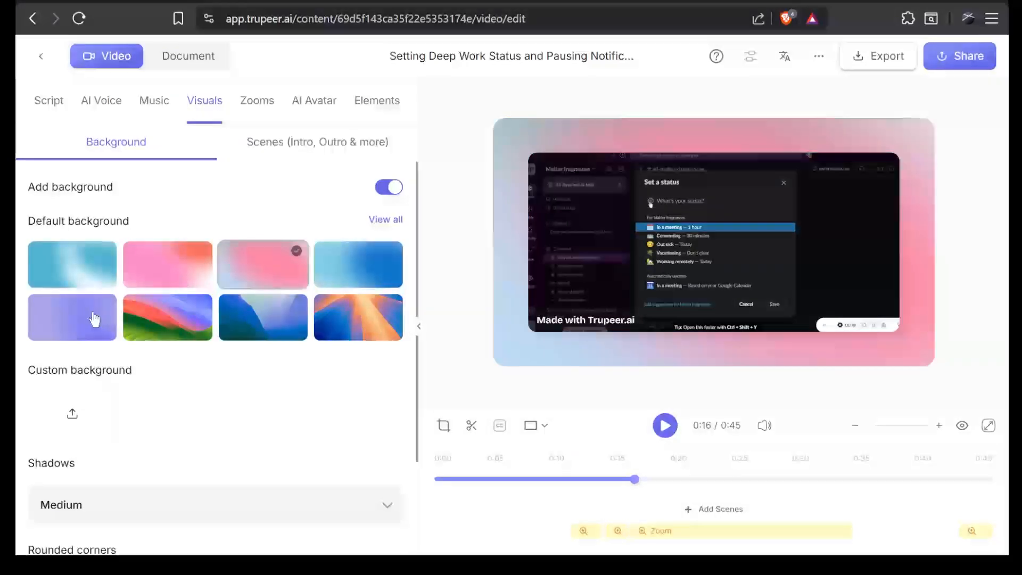
pyautogui.click(91, 317)
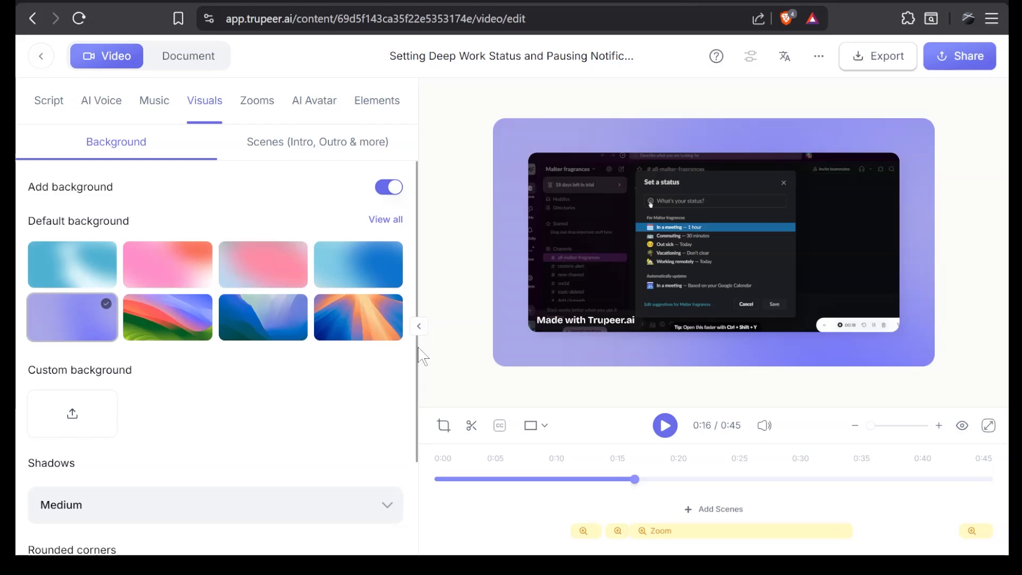
# Step: Reduce the padding around the video frame to 9
pyautogui.moveTo(419, 390); pyautogui.dragTo(419, 393)
pyautogui.click(267, 406)
pyautogui.scroll(-3, 321, 401)
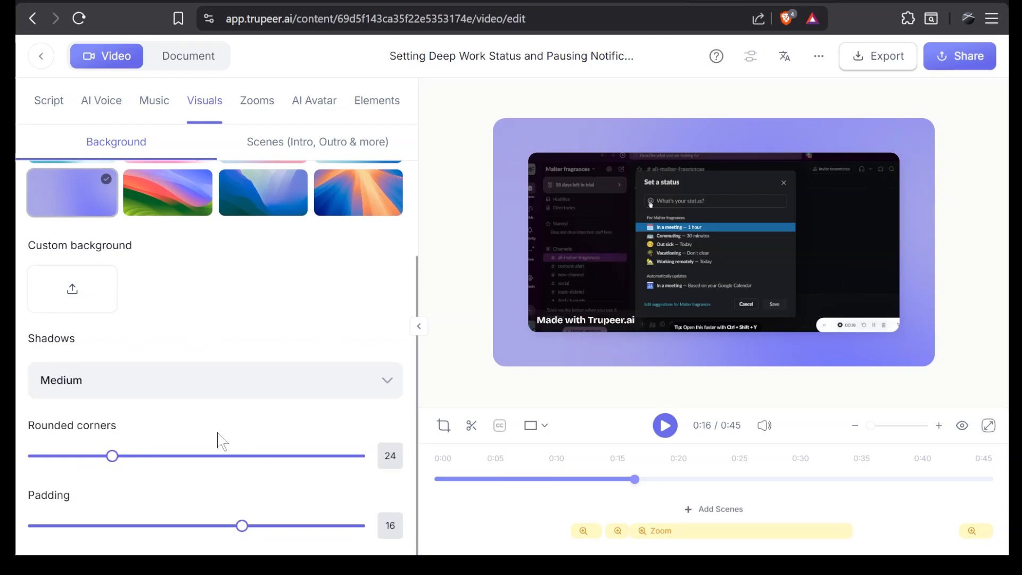
pyautogui.moveTo(241, 526); pyautogui.dragTo(190, 526)
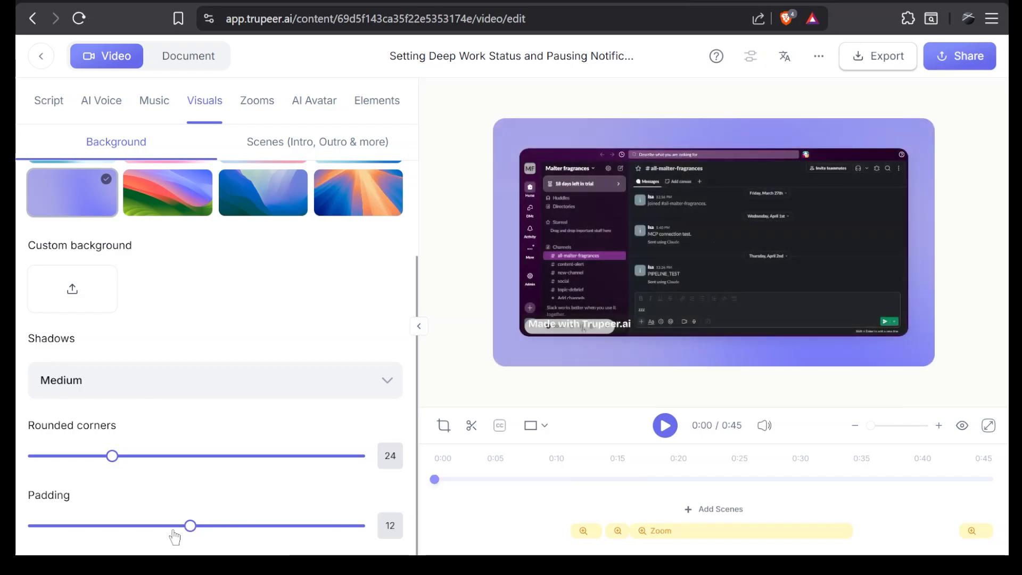
pyautogui.click(150, 526)
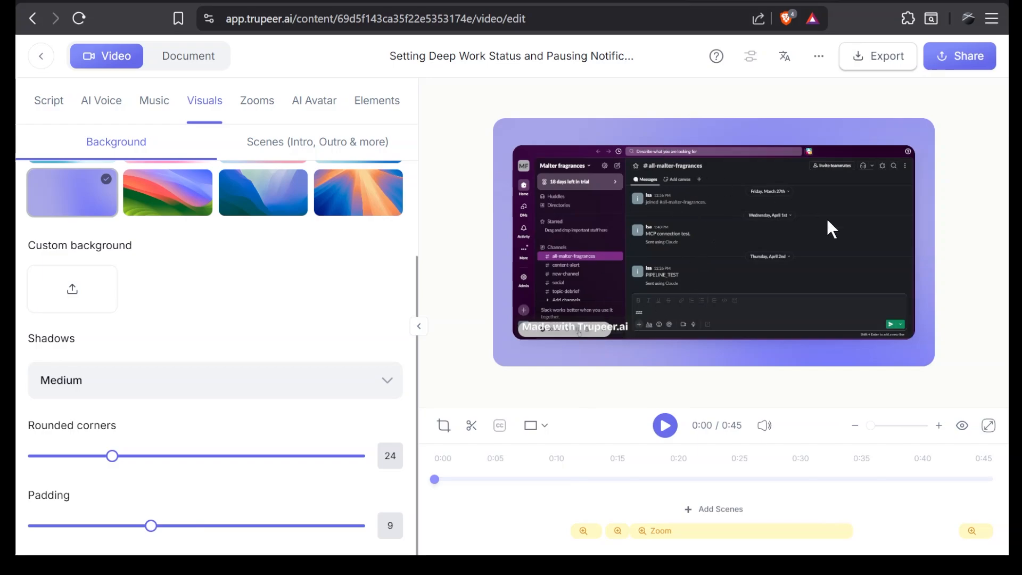
# Step: Review the intro and outro scene options, the AI avatar settings and the elements that can be added
pyautogui.scroll(2, 261, 162)
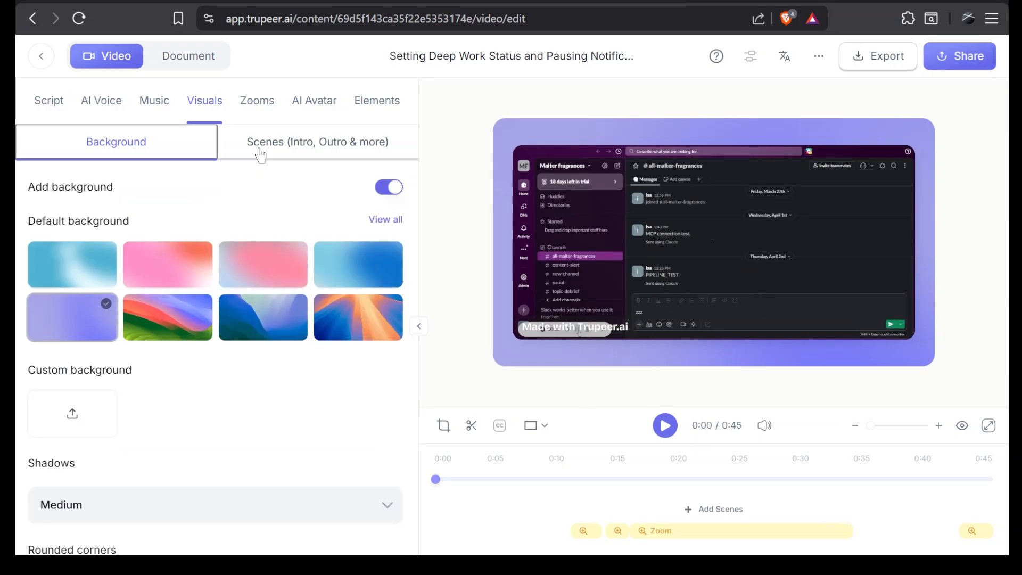
pyautogui.click(260, 155)
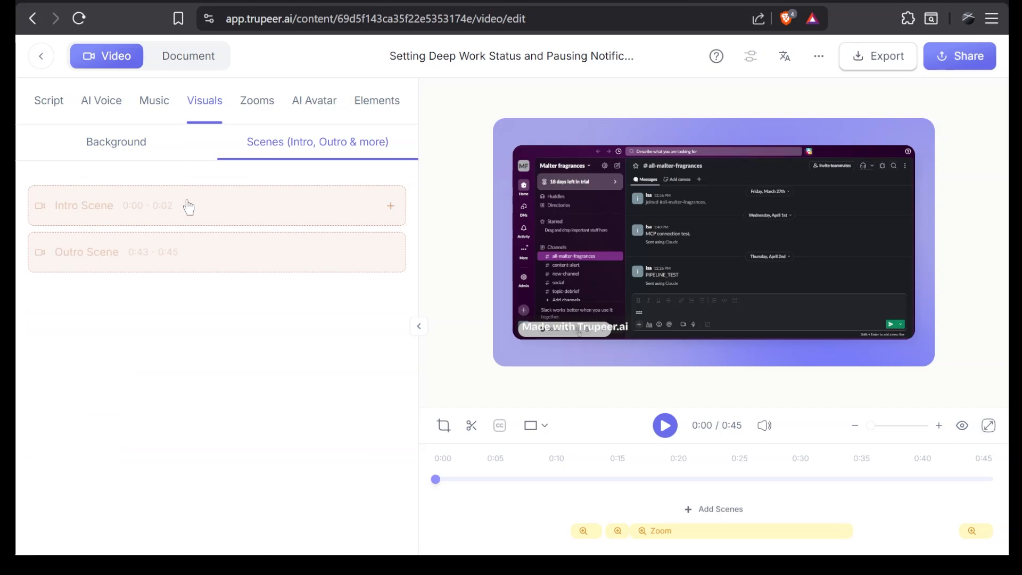
pyautogui.press('Escape')
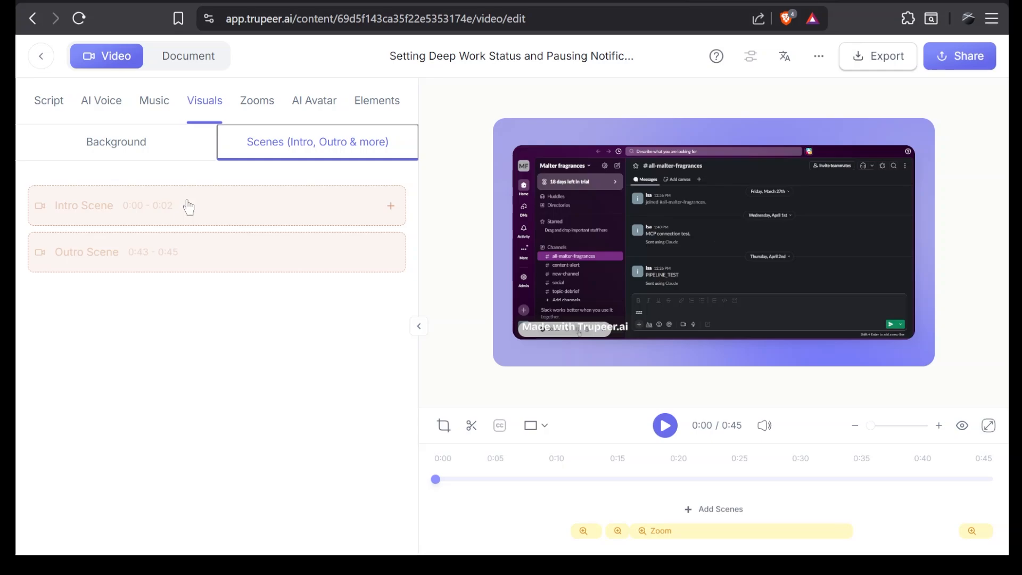
pyautogui.click(313, 101)
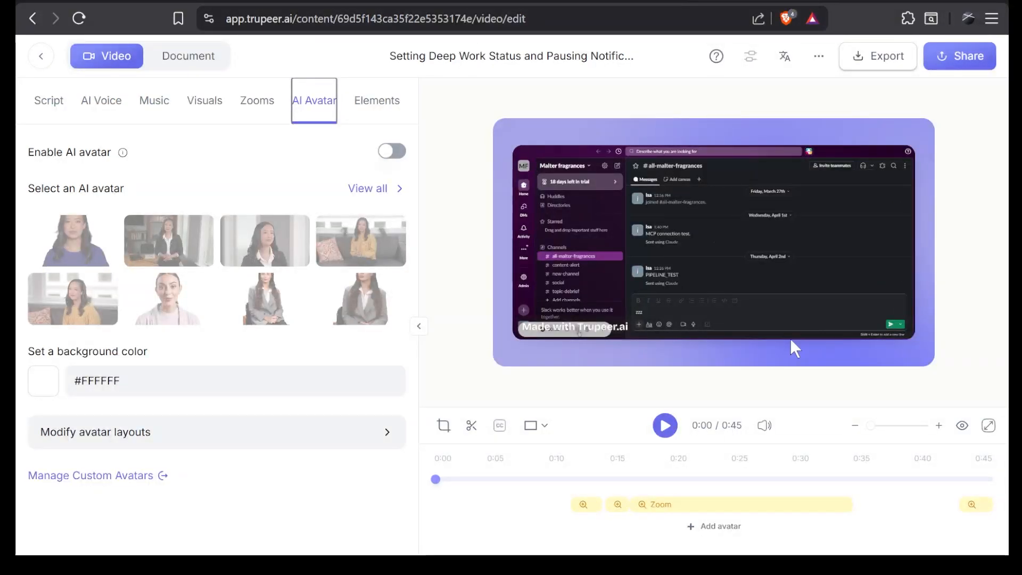
pyautogui.click(396, 102)
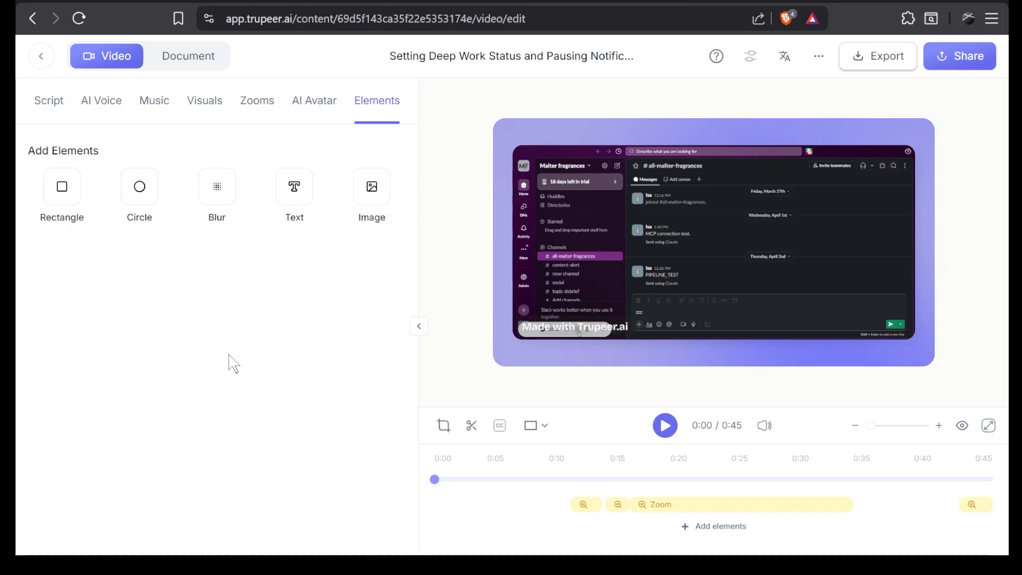
# Step: Read through the generated written guide, checking its steps and screenshots
pyautogui.click(219, 60)
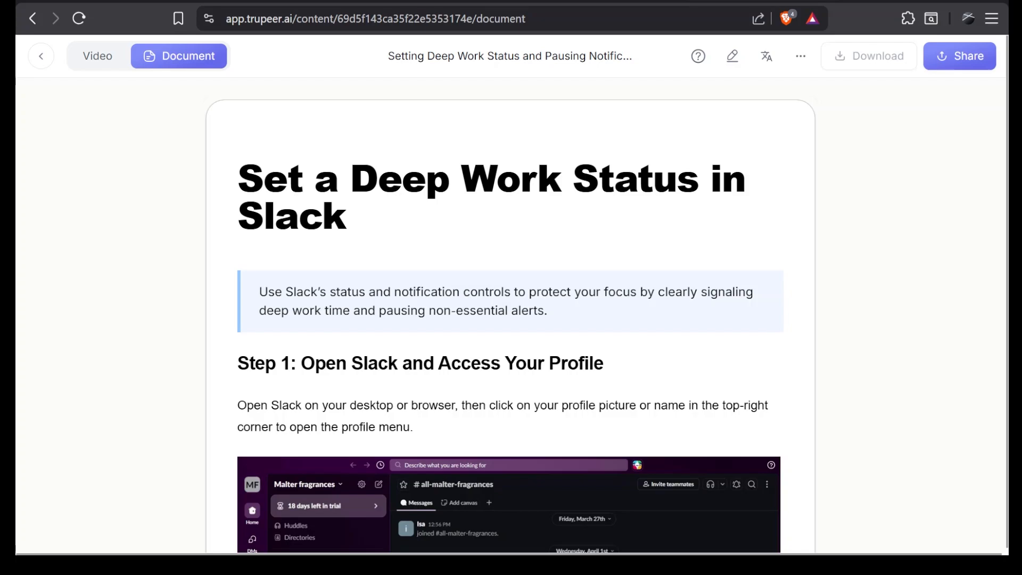
pyautogui.scroll(-1, 653, 223)
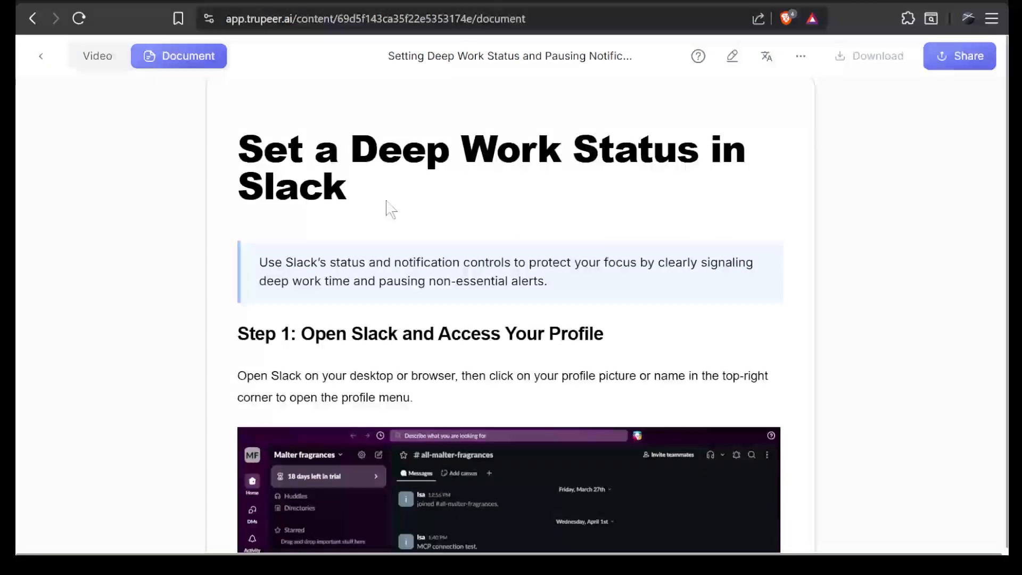
pyautogui.scroll(-3, 391, 206)
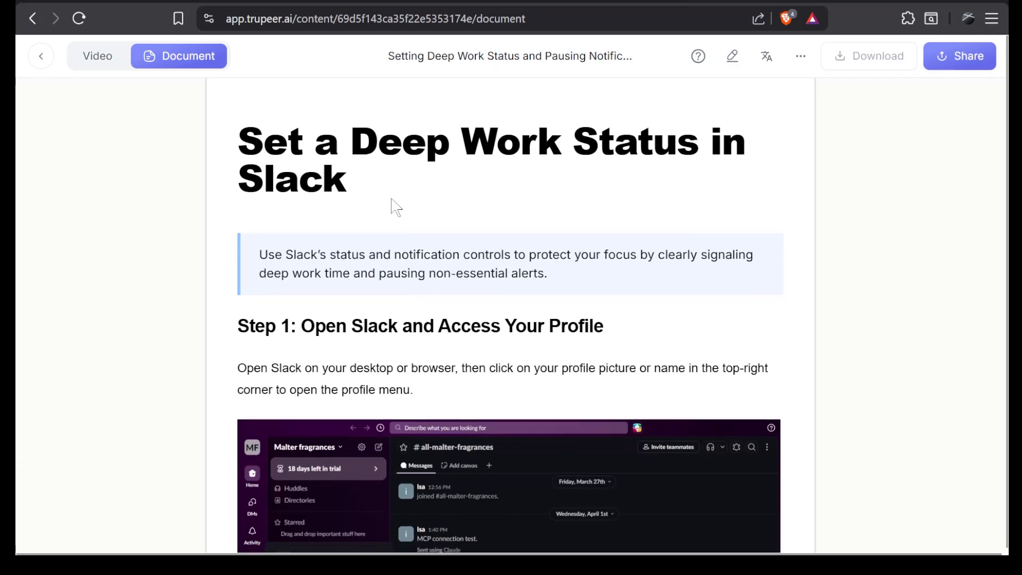
pyautogui.scroll(-4, 464, 304)
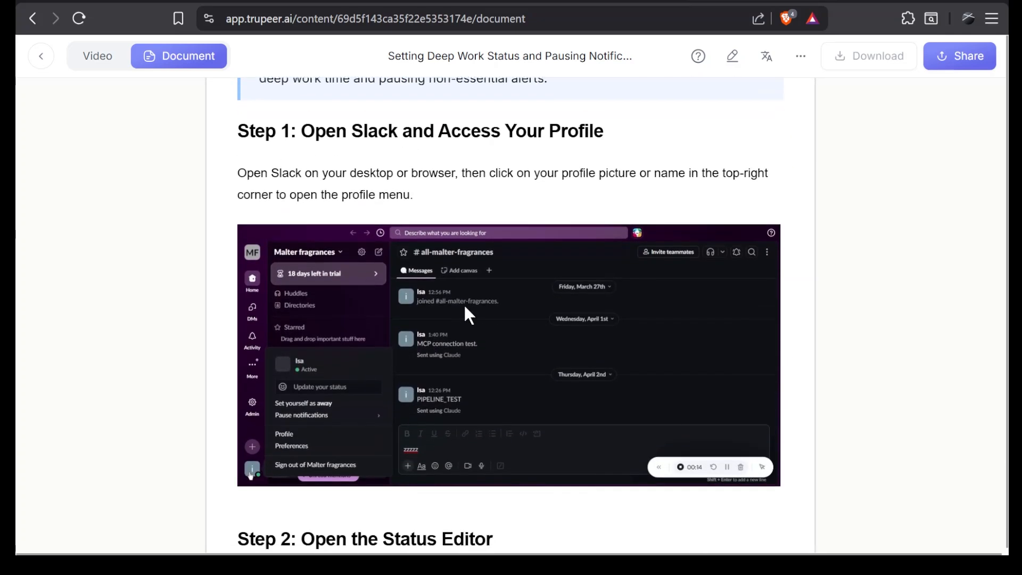
pyautogui.scroll(-8, 457, 291)
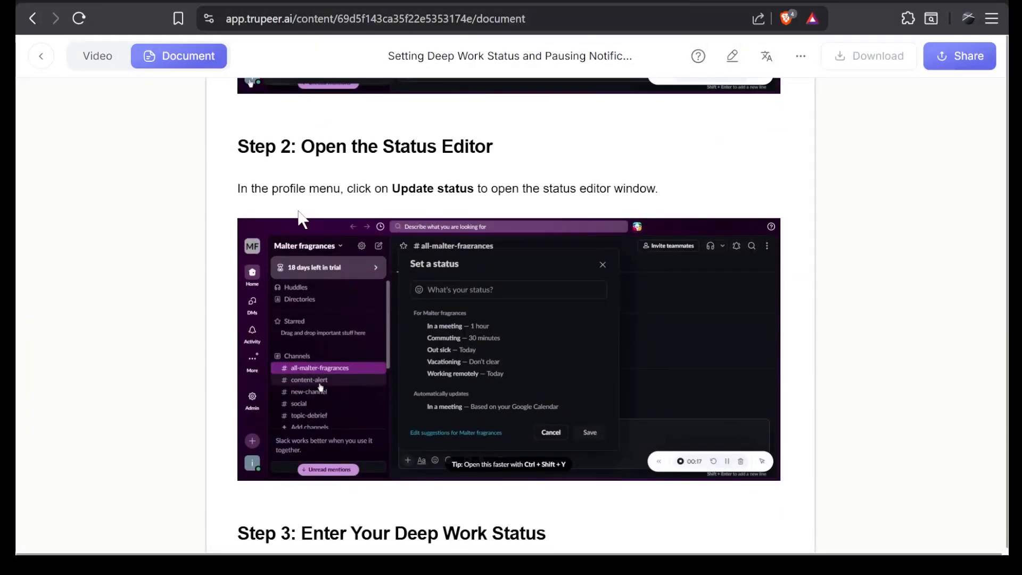
pyautogui.scroll(-20, 379, 302)
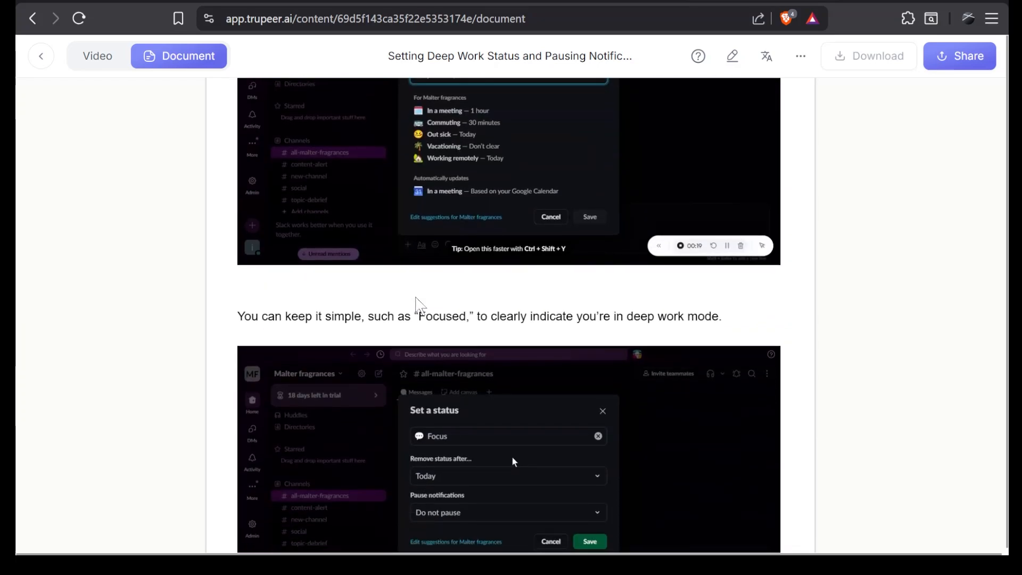
pyautogui.scroll(-8, 415, 299)
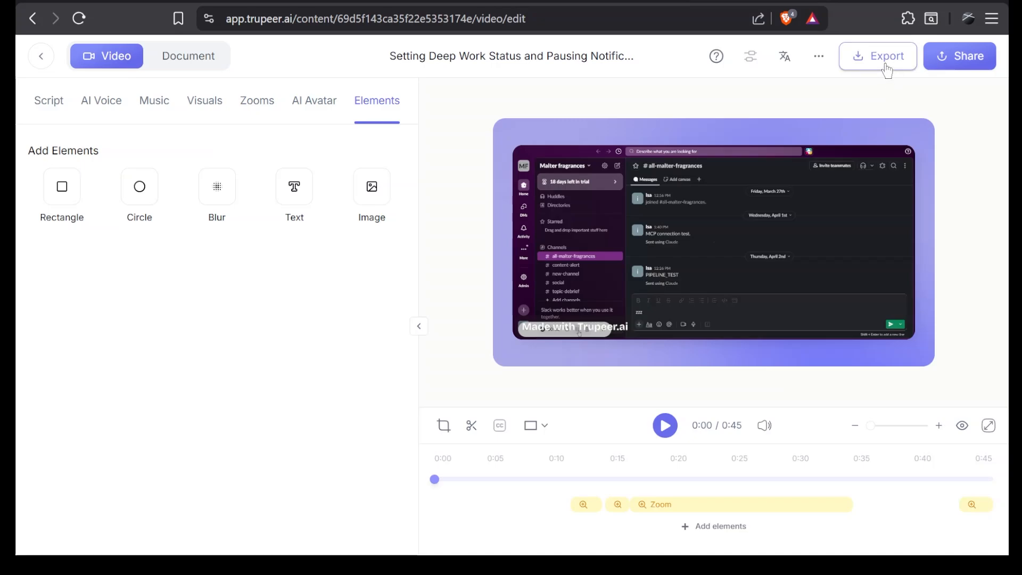
# Step: Export the edited video from the video editor
pyautogui.click(886, 68)
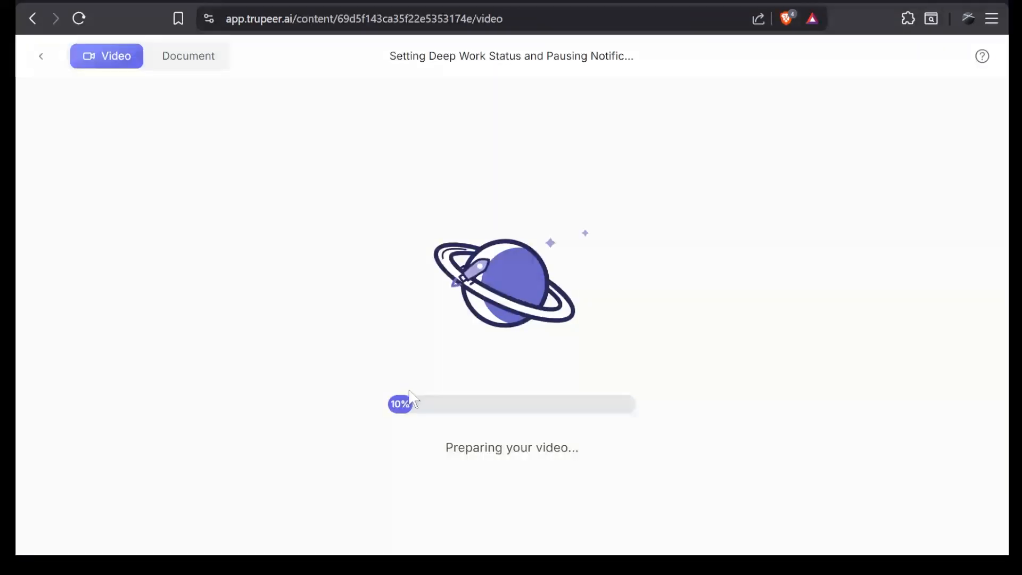